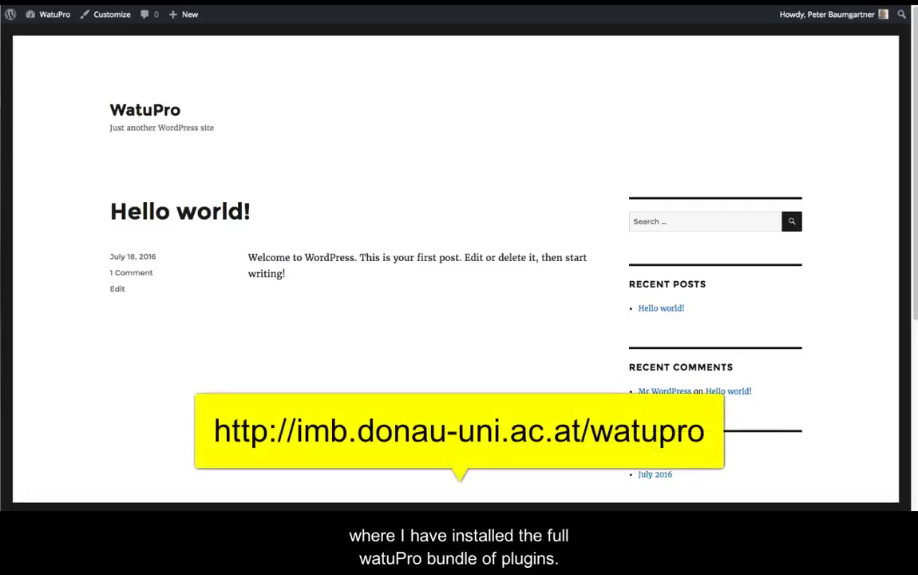
- Open the admin dashboard of the WatuPro site
click(72, 13)
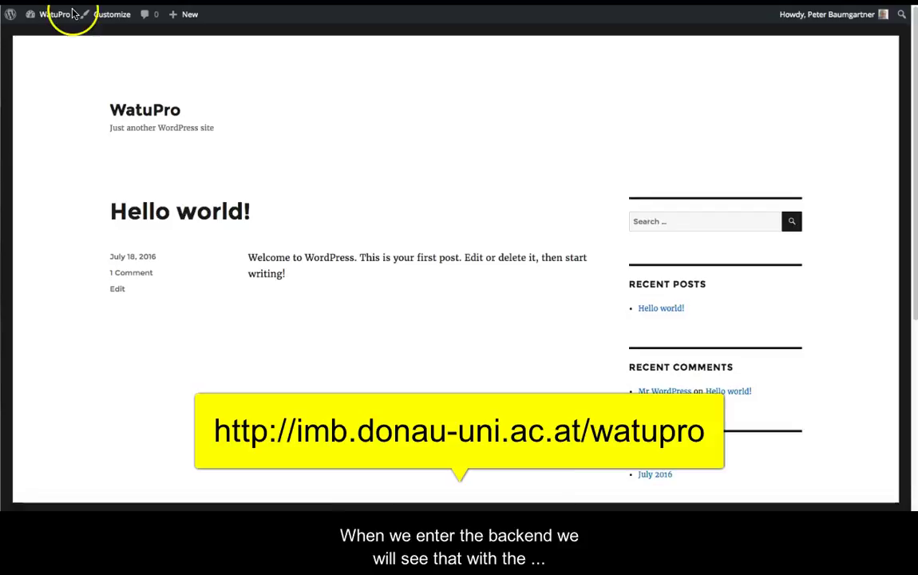
click(53, 18)
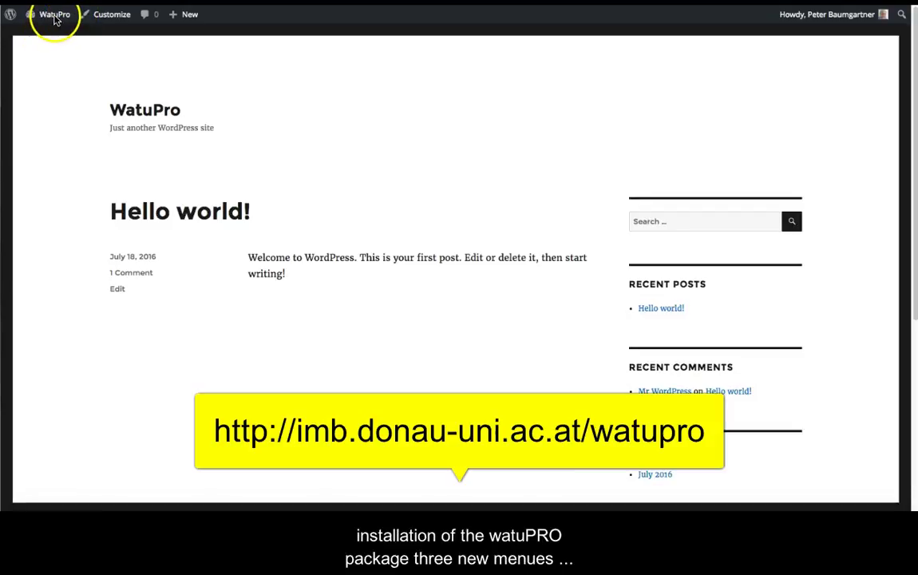
click(49, 33)
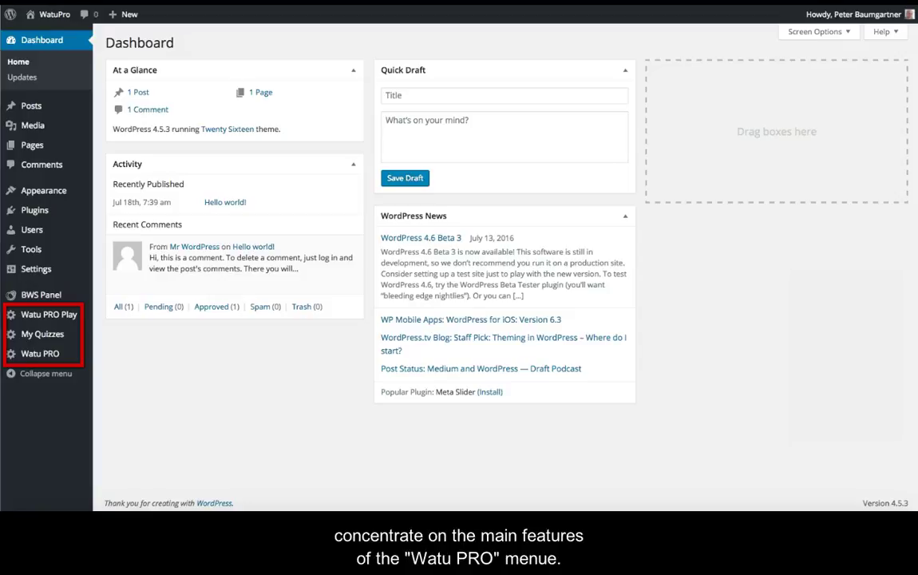
- Open the Watu PRO quiz management page and start creating a new quiz
mouse_move(48, 356)
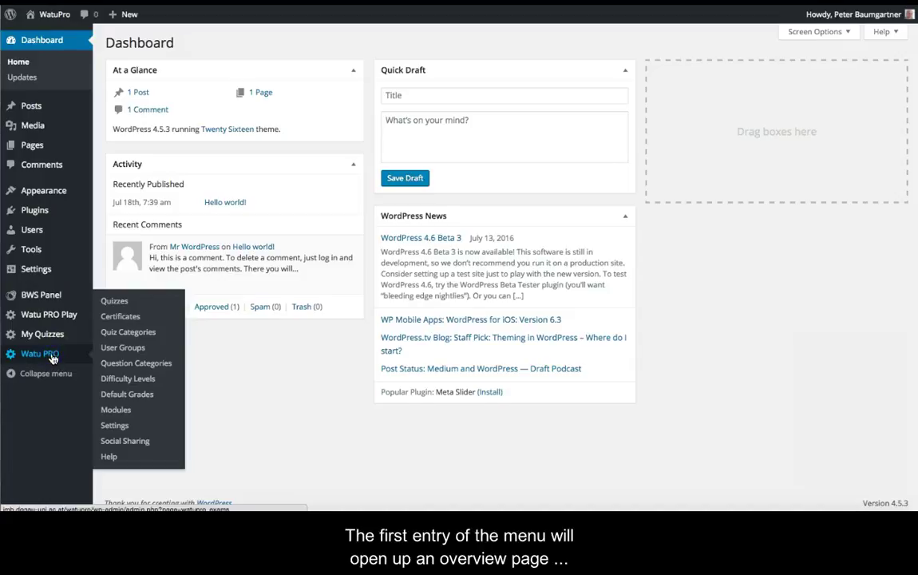
click(114, 303)
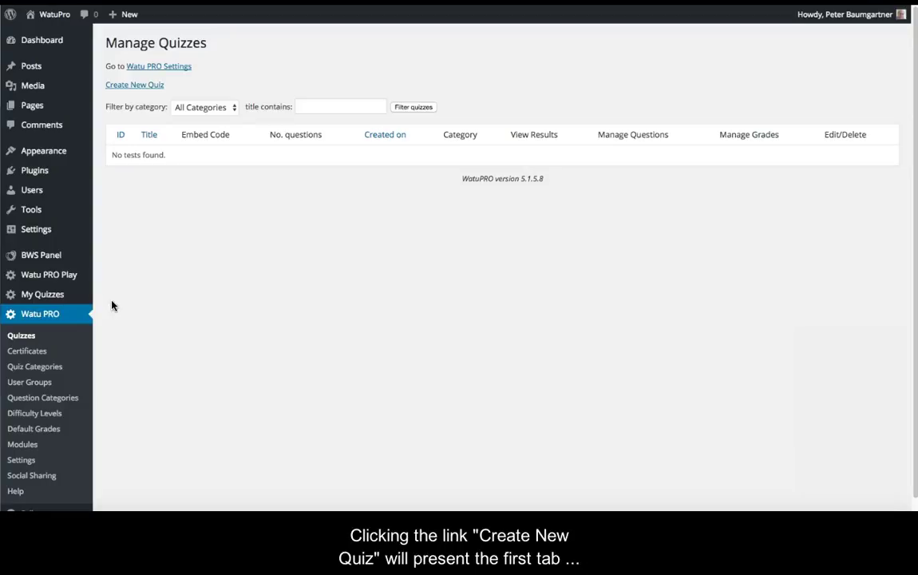
click(121, 84)
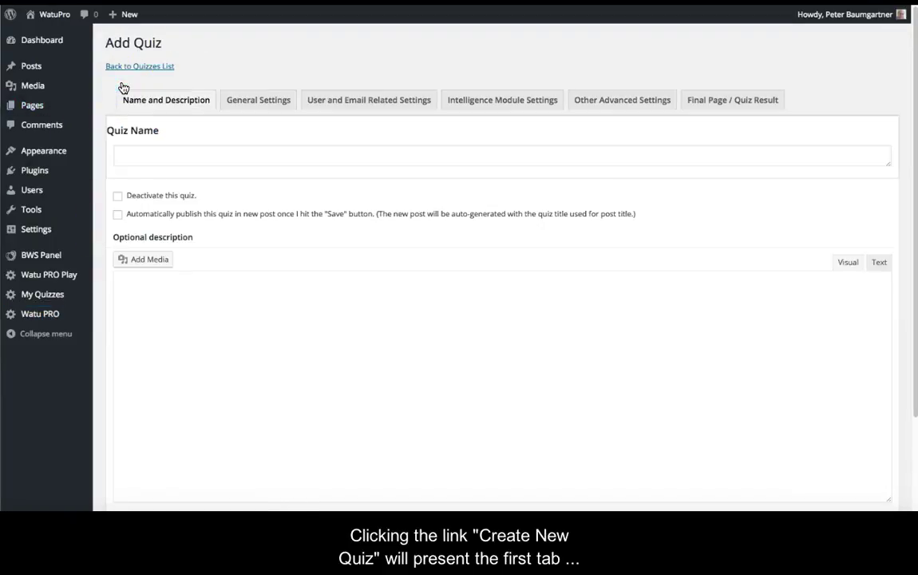
- Name the new quiz "My first Quiz" in its name and description settings
click(174, 101)
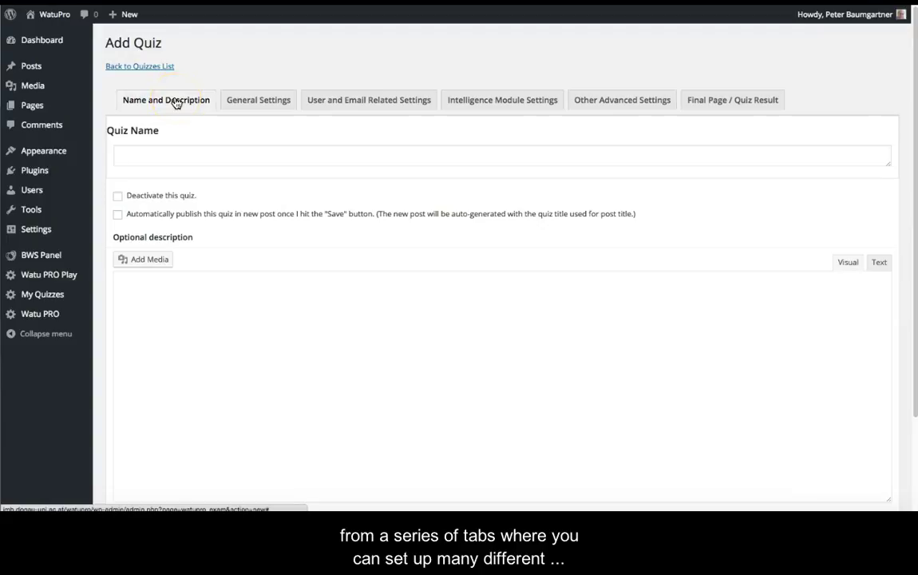
click(175, 103)
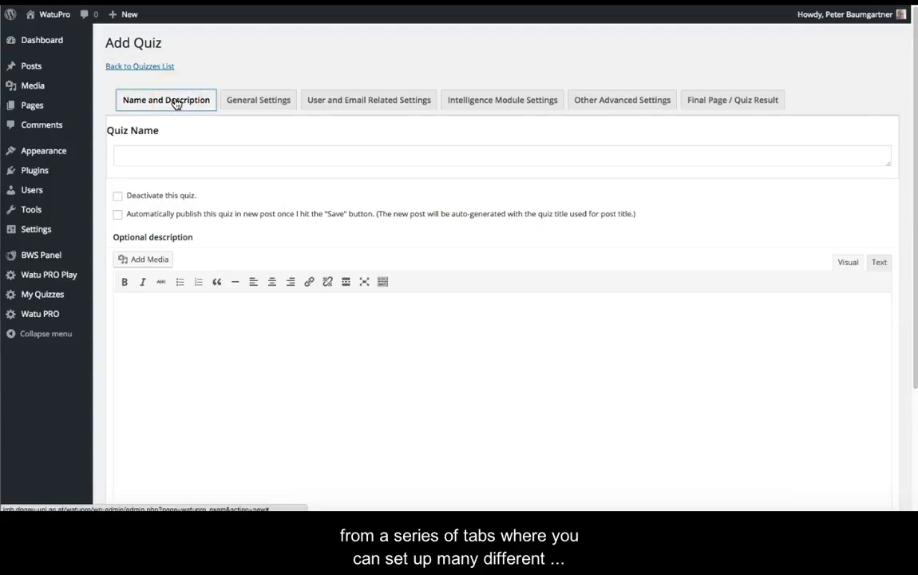
click(151, 156)
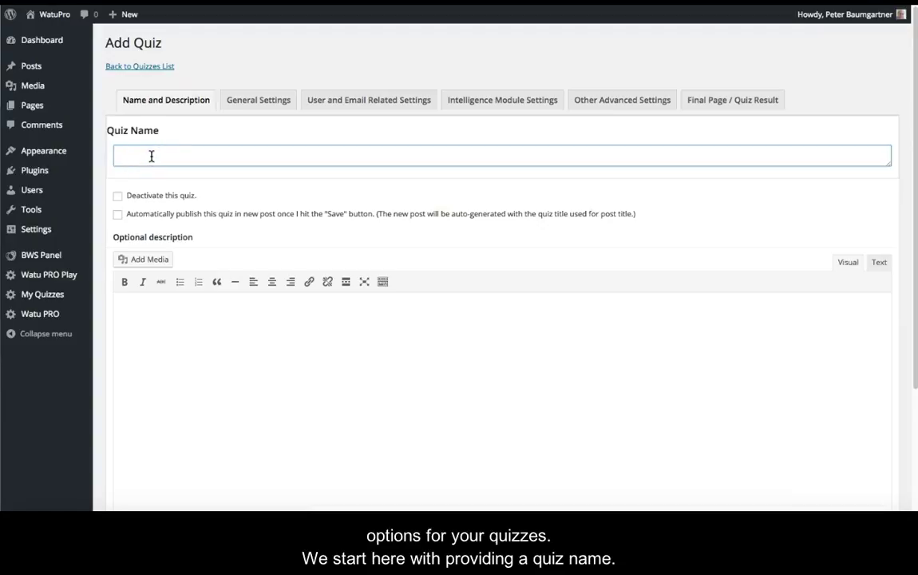
text(My first )
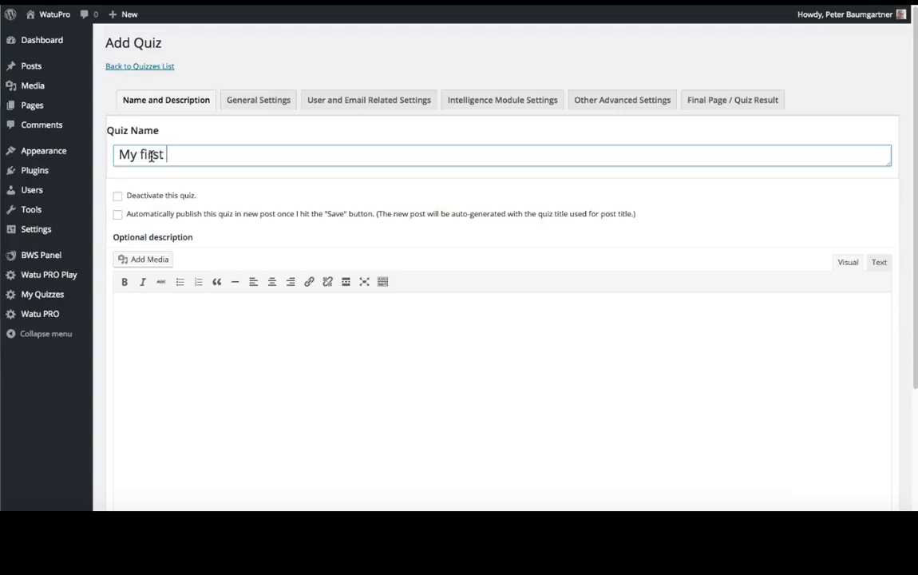
text(Quiz)
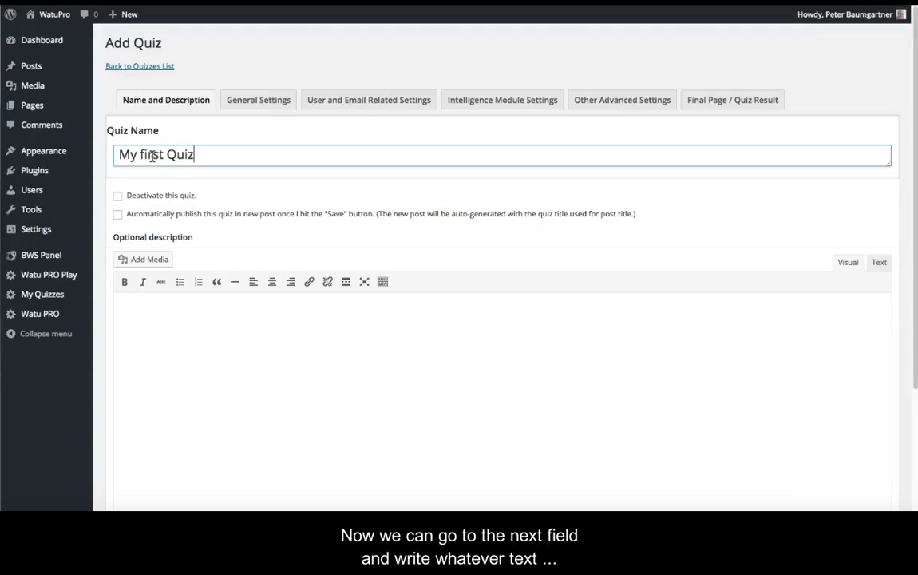
- Enter "This text comes from inside the quiz." as the quiz's optional description
click(143, 309)
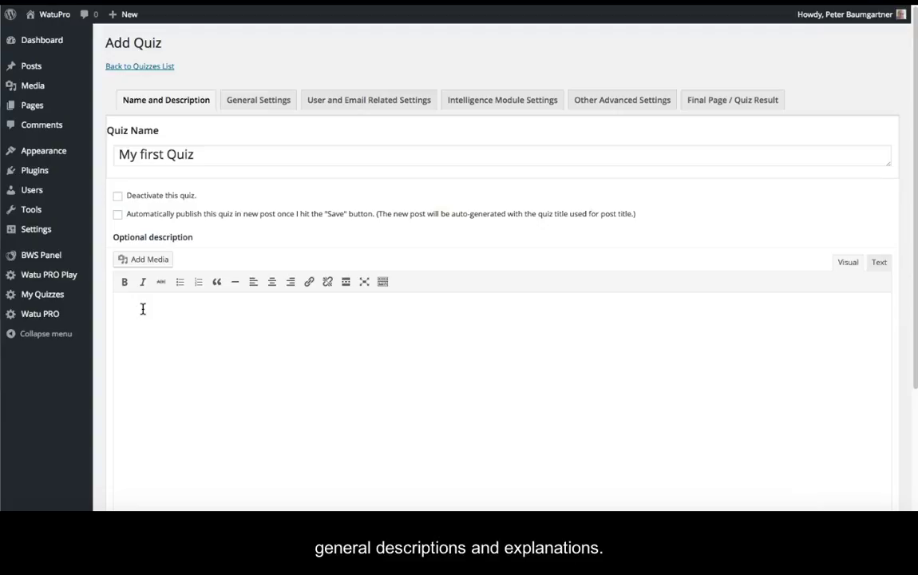
text(This text)
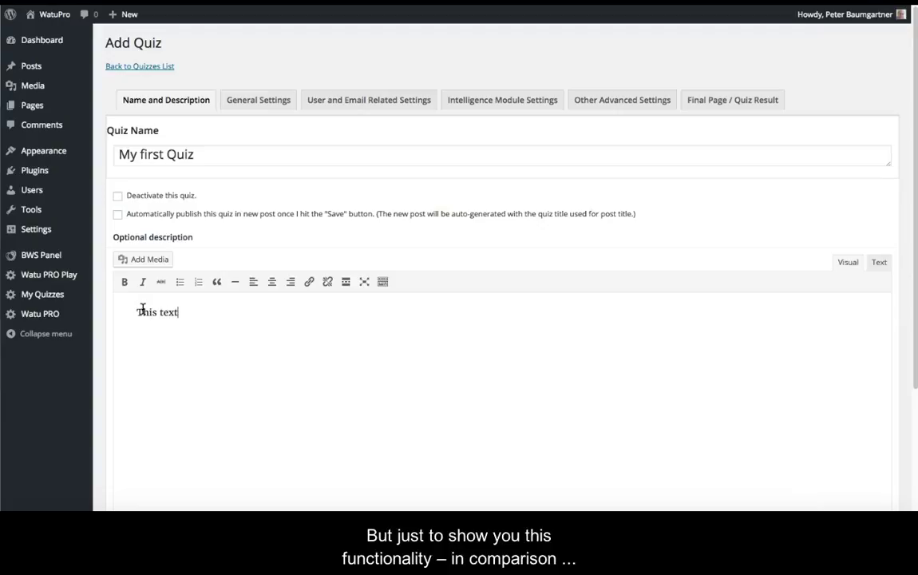
text( comes from inside)
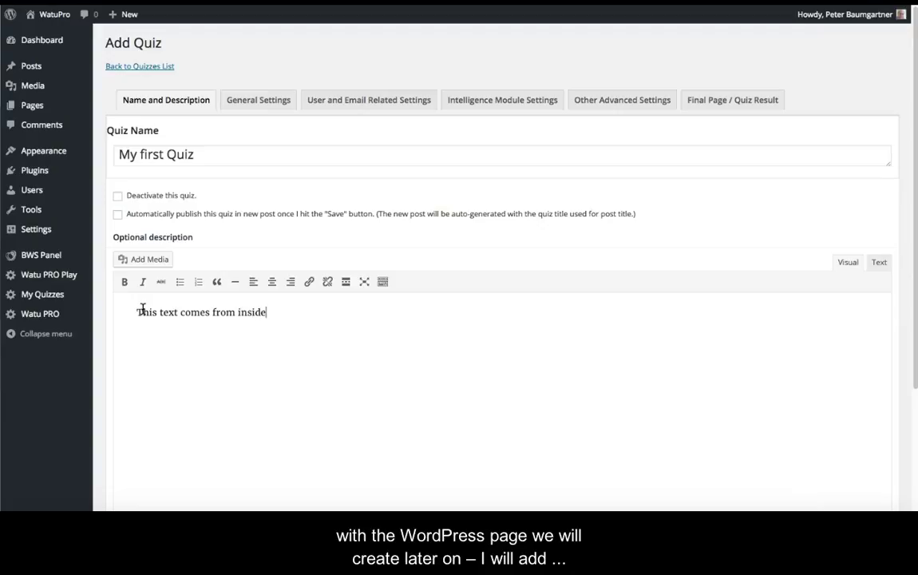
text( the quiz.)
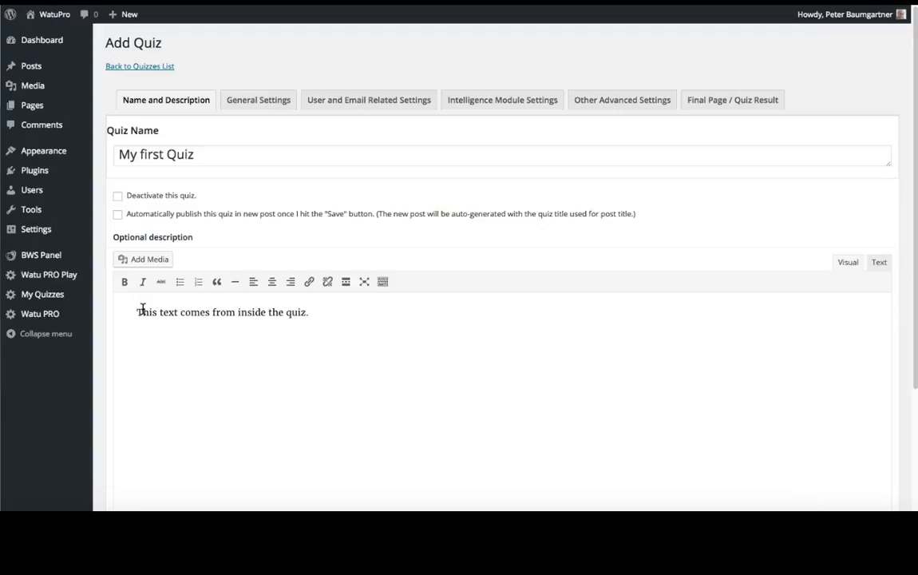
click(312, 312)
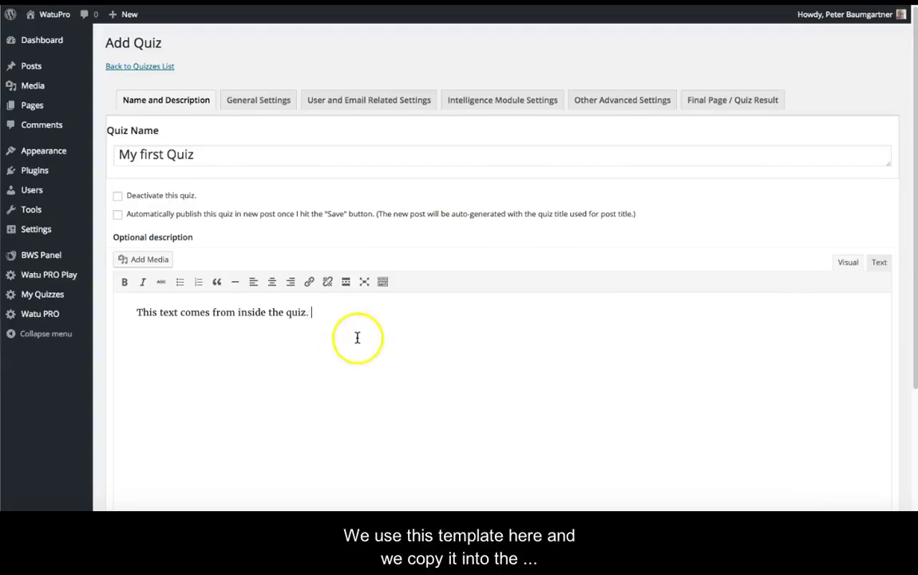
- Copy the {{{button}}} tag from the hint below the description and paste it on a new line under the description text
scroll(356, 336, down, 3)
drag(513, 387, 554, 387)
key(ctrl+c)
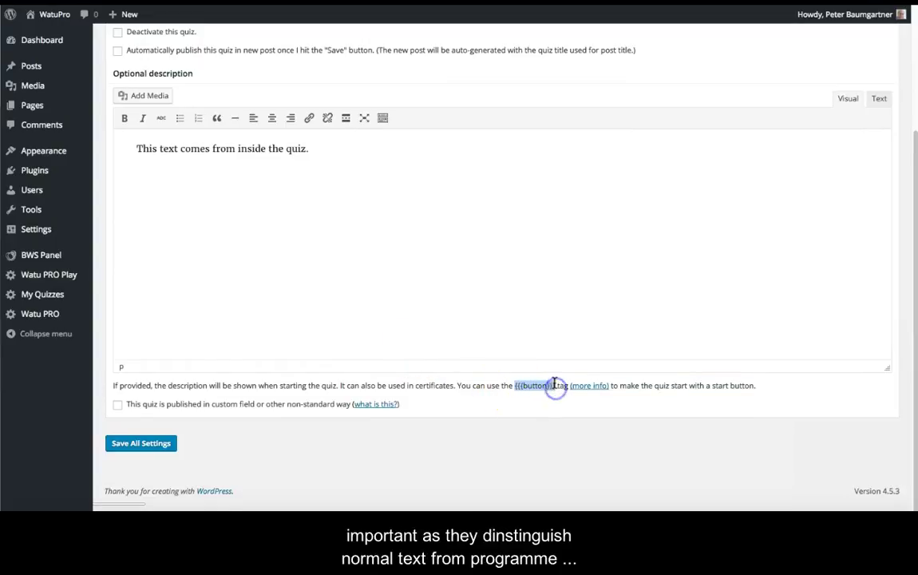
click(133, 172)
key(Return)
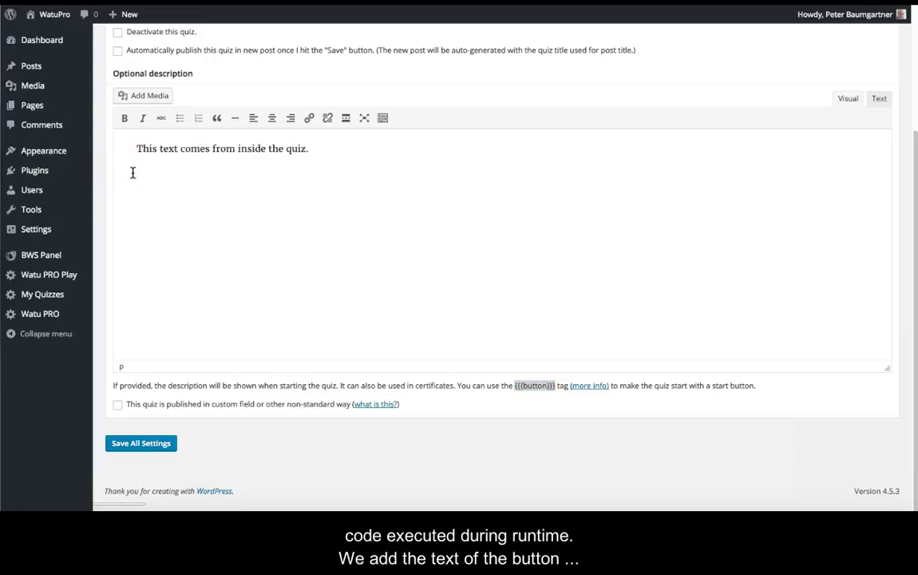
key(ctrl+v)
- Add the label "Start Quiz" in quotation marks inside the button tag and save all quiz settings
click(180, 180)
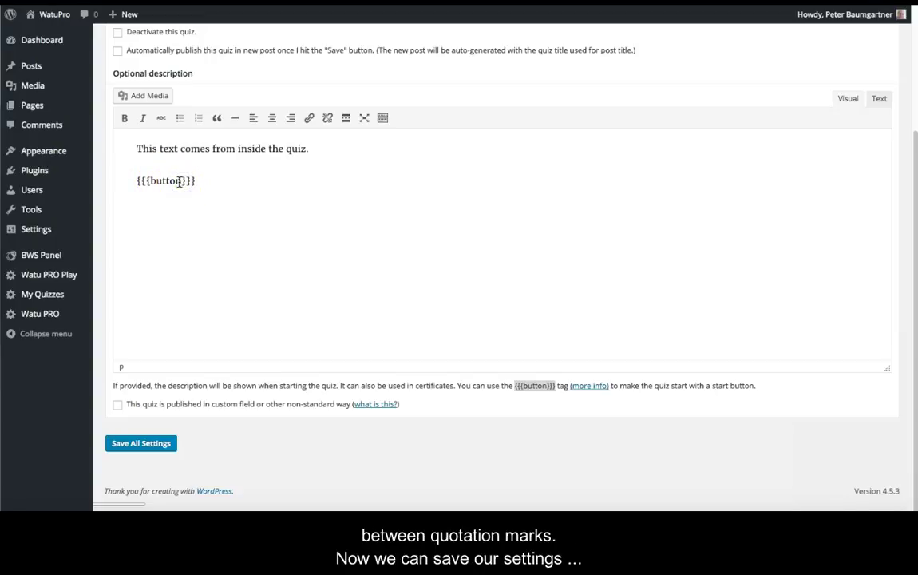
text("Start Quiz")
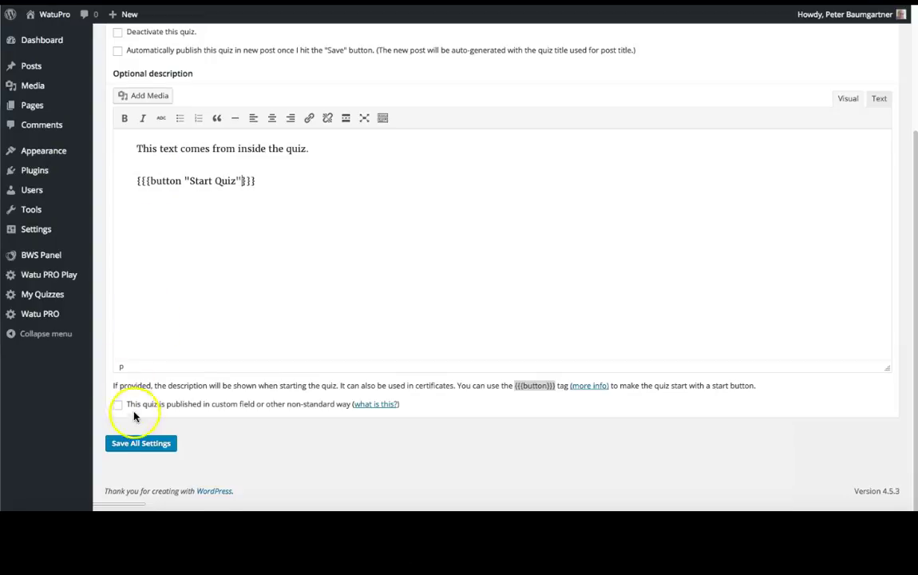
click(146, 446)
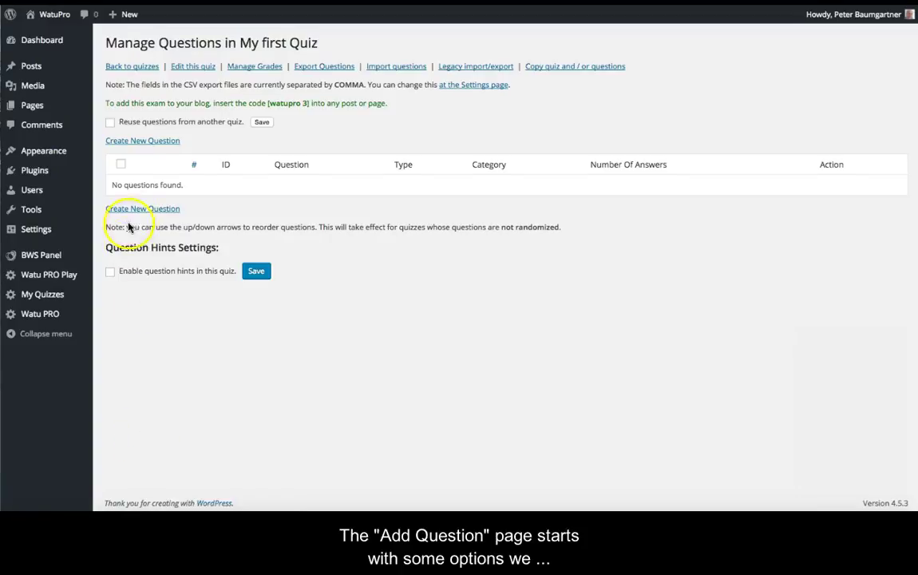
- Create a new question in the quiz with the statement "A week has 6 days."
click(157, 141)
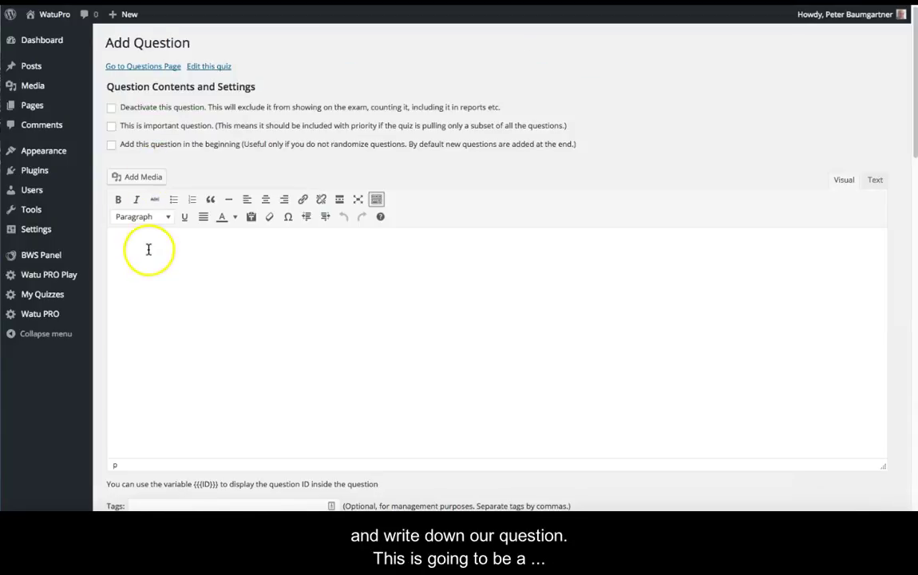
click(151, 245)
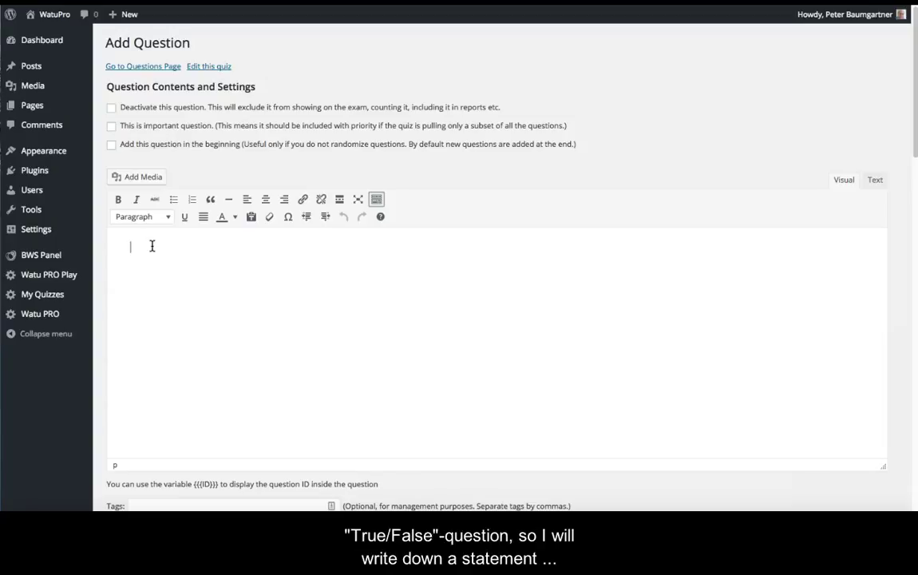
text(A week has 6 day)
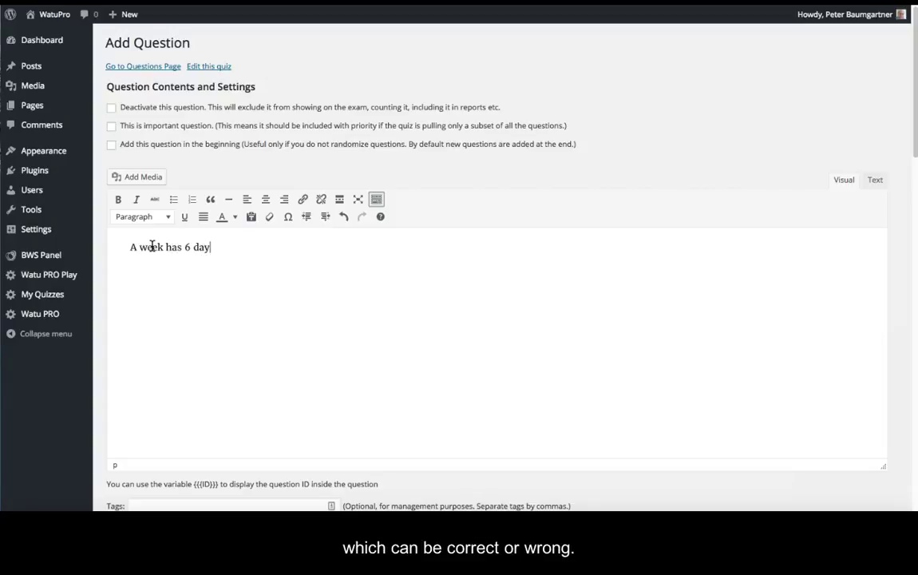
text(s.)
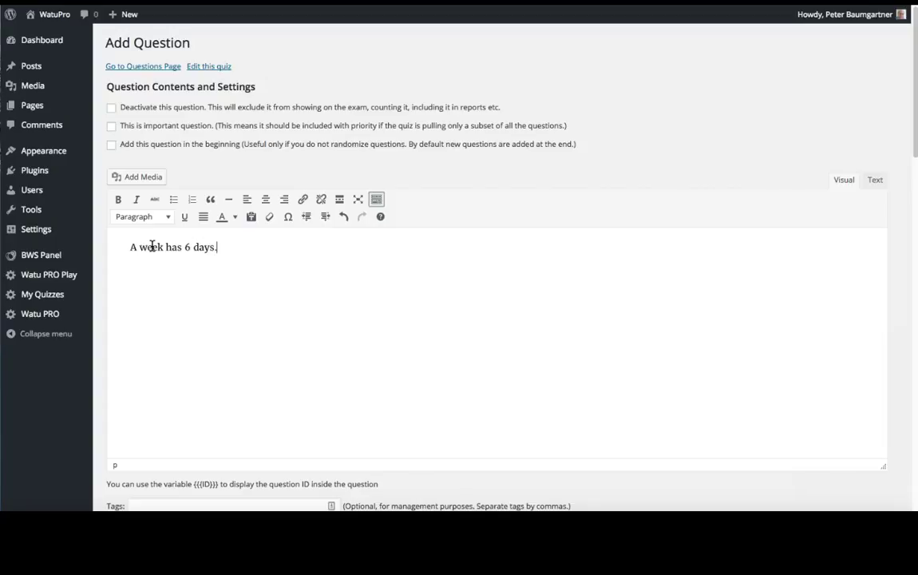
click(281, 254)
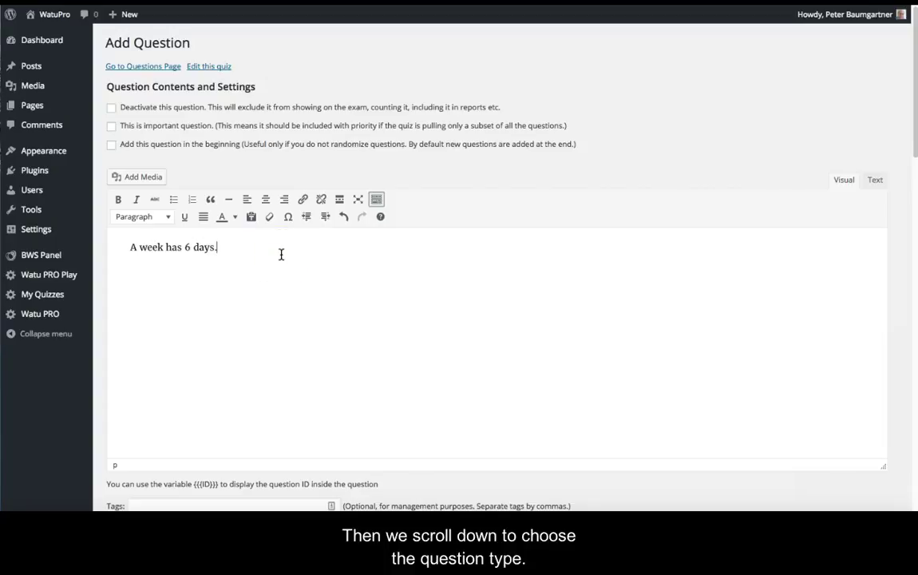
- Set the single-choice question to be a True/False question, toggling the option to compare the answer fields and leaving it enabled
scroll(281, 254, down, 5)
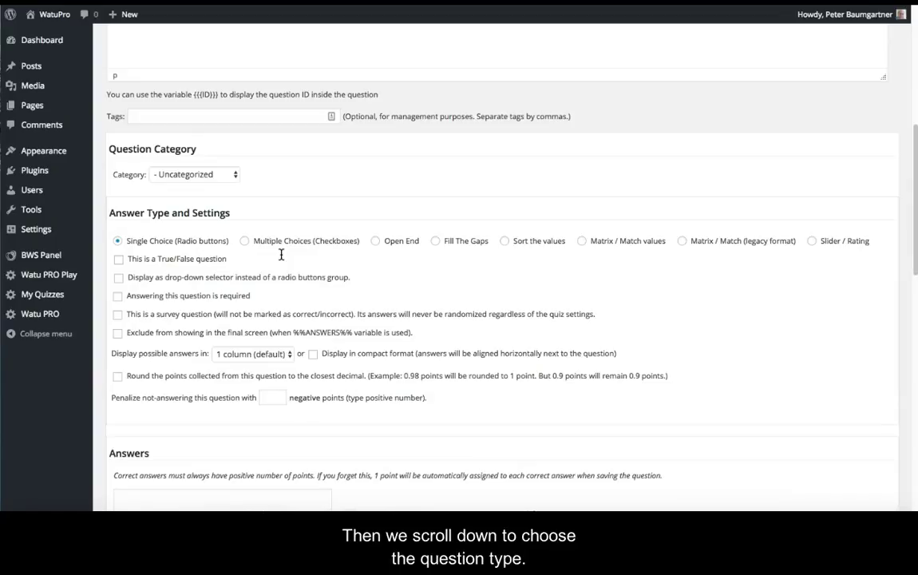
scroll(281, 255, down, 2)
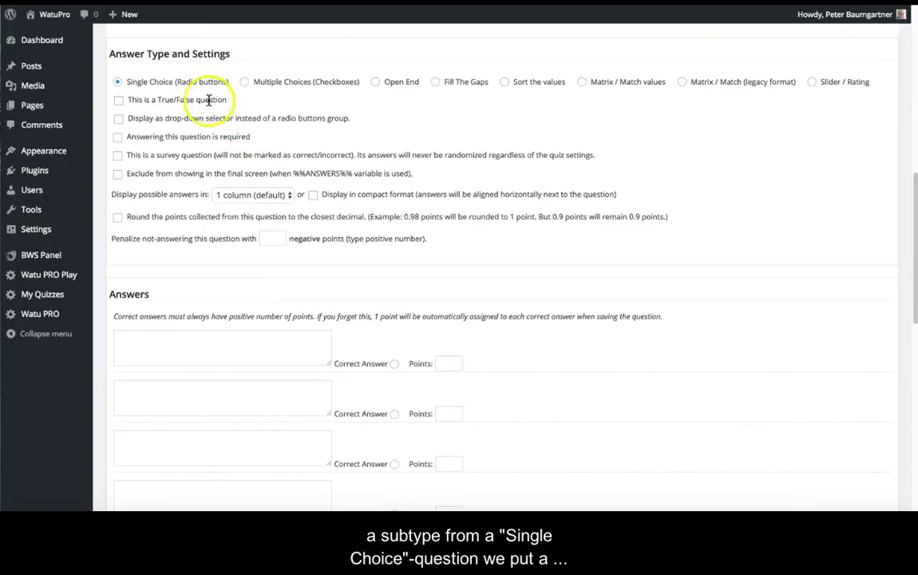
click(118, 99)
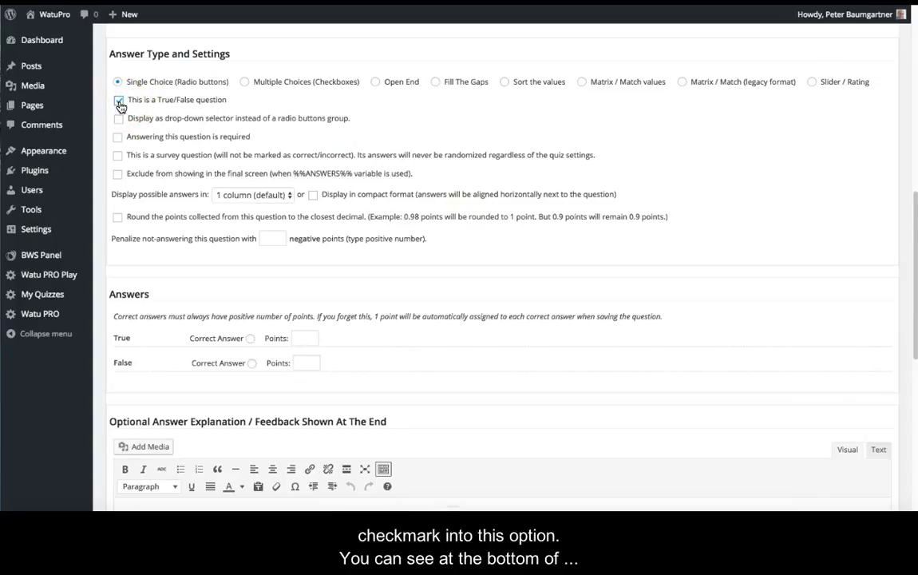
click(119, 102)
click(119, 103)
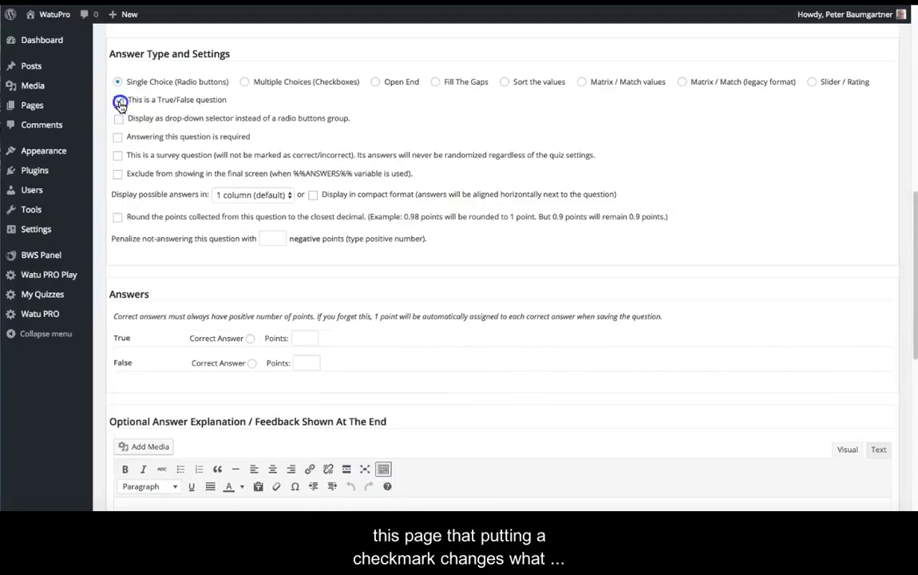
click(119, 102)
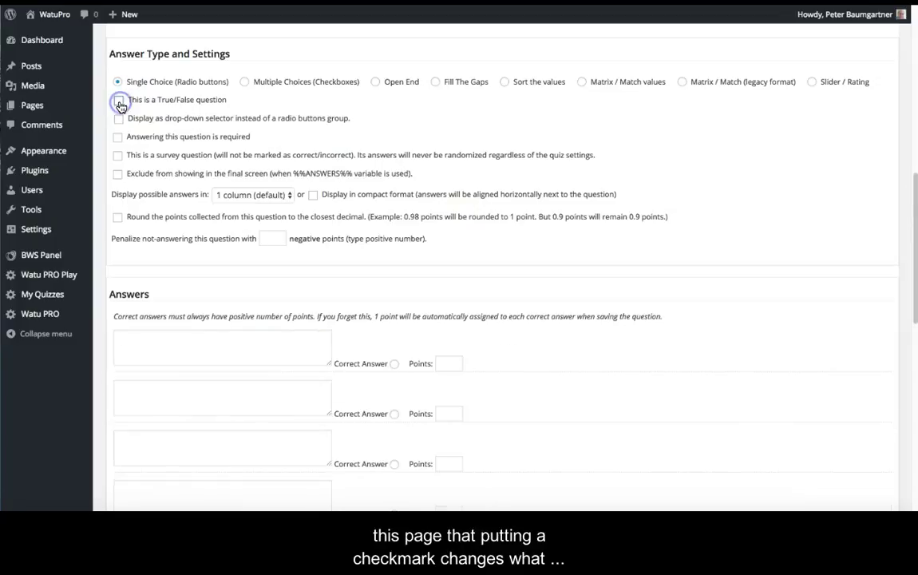
click(119, 102)
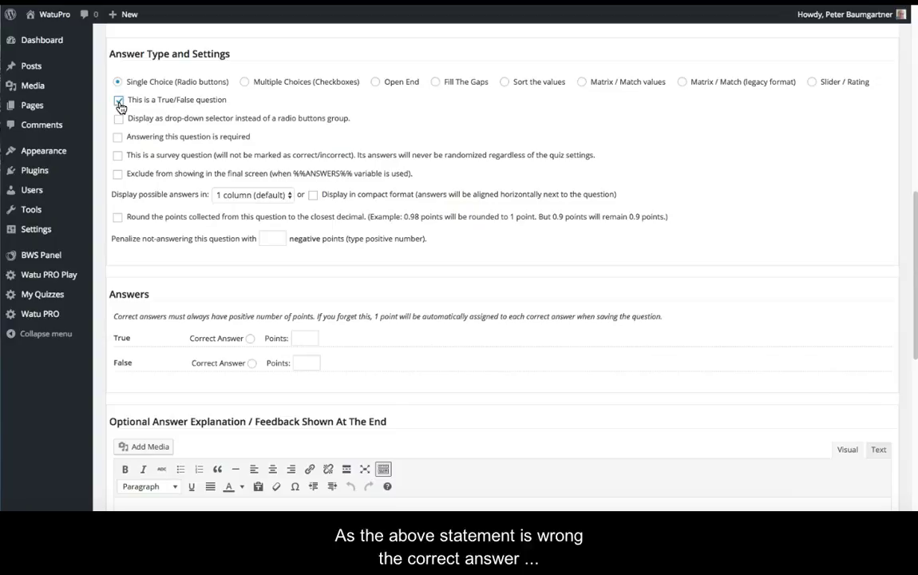
- Mark False as the correct answer and give it 1 point
click(118, 101)
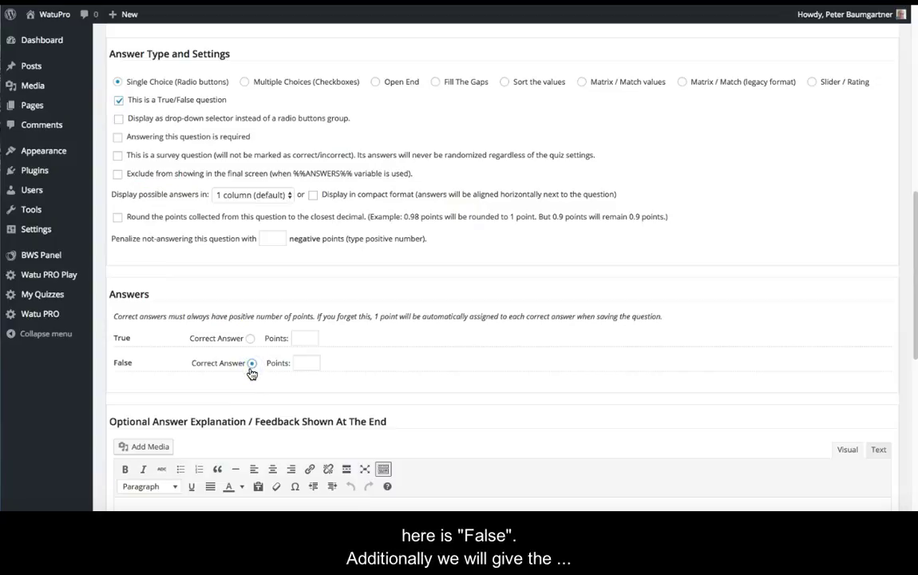
click(298, 363)
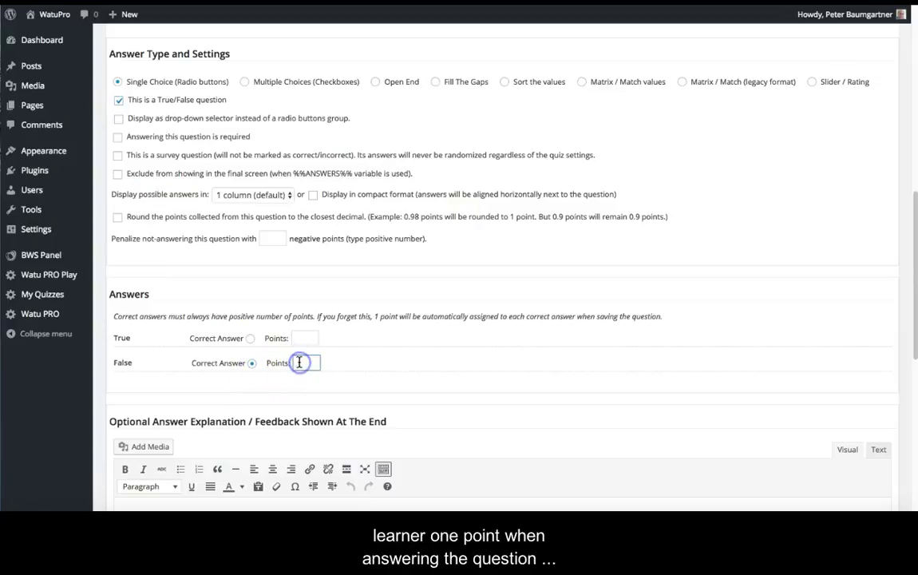
text(1)
click(298, 363)
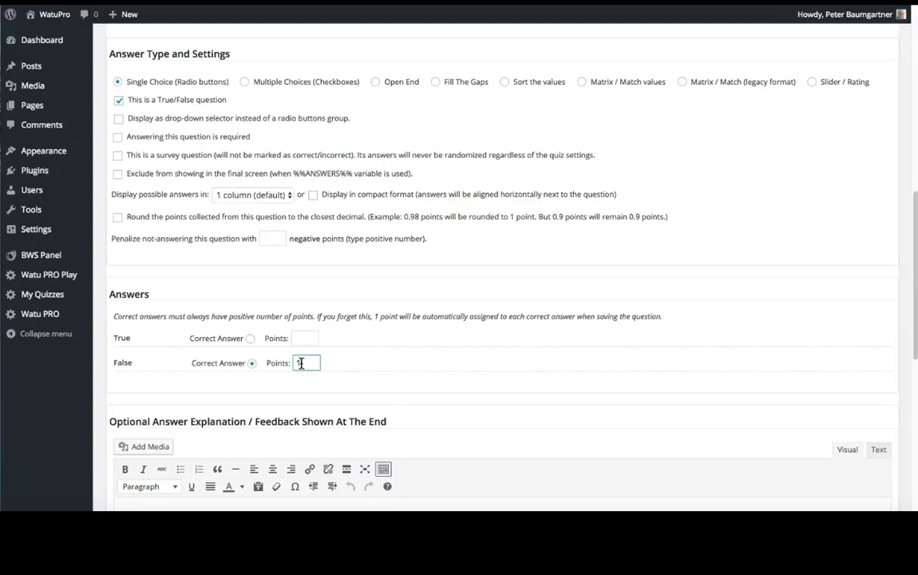
- Enable elaborate answer feedback for the question, with different feedback for correctly and incorrectly answered questions
scroll(301, 363, down, 1)
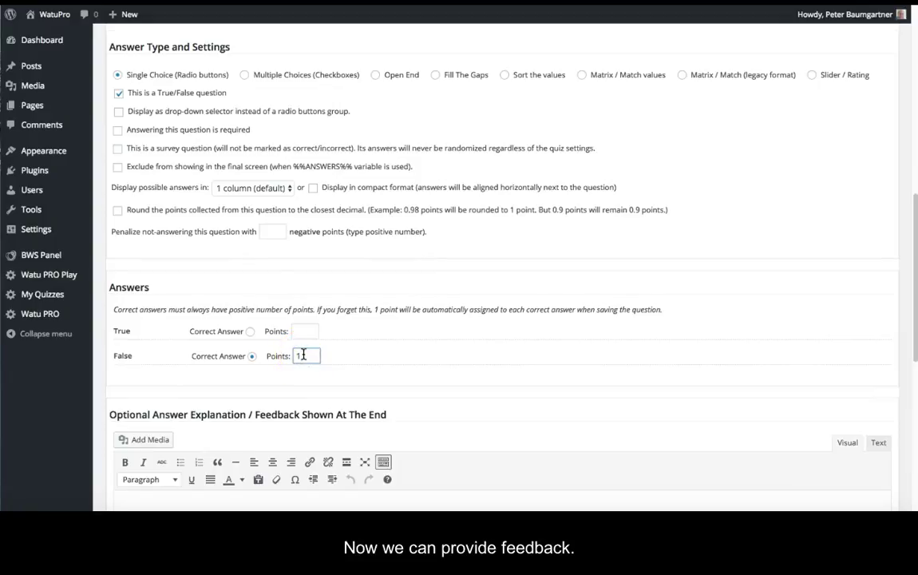
scroll(303, 354, down, 5)
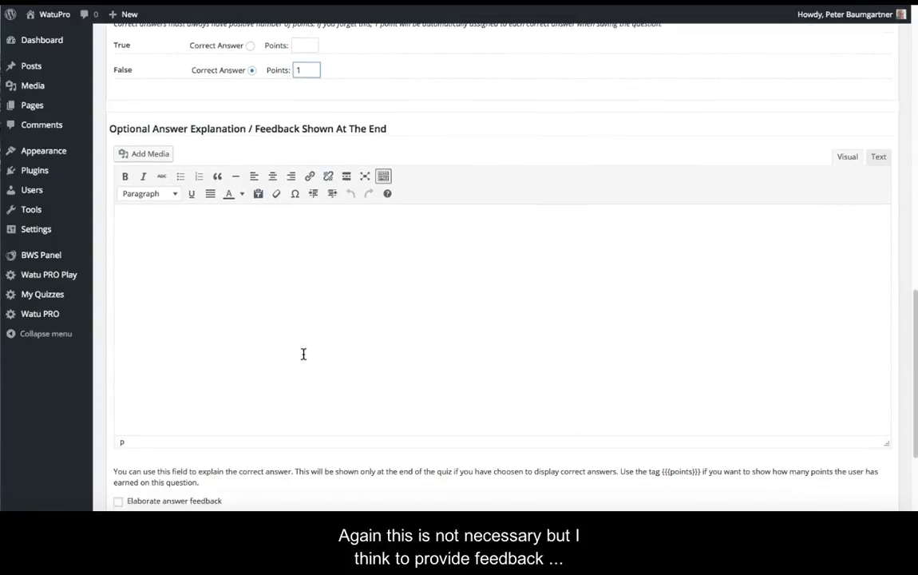
scroll(303, 354, down, 3)
scroll(300, 353, up, 1)
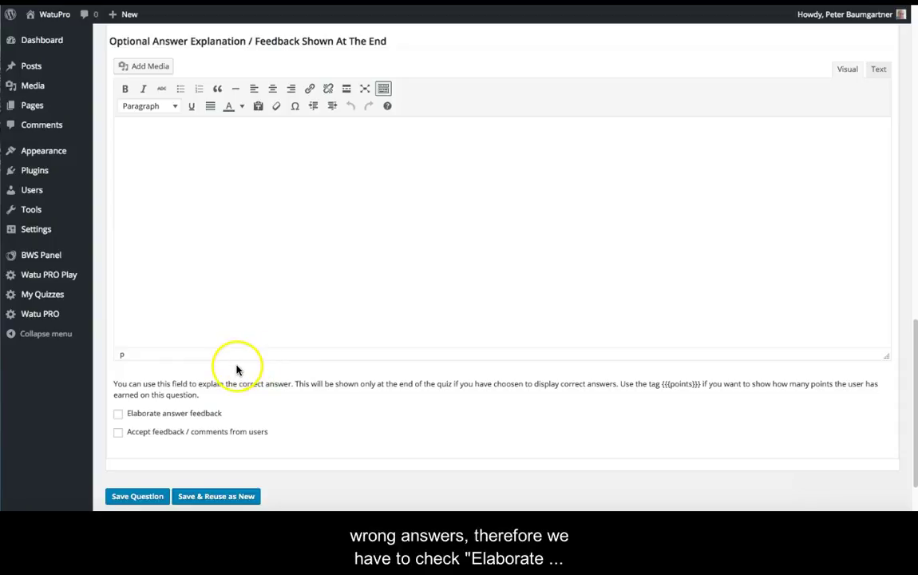
click(119, 414)
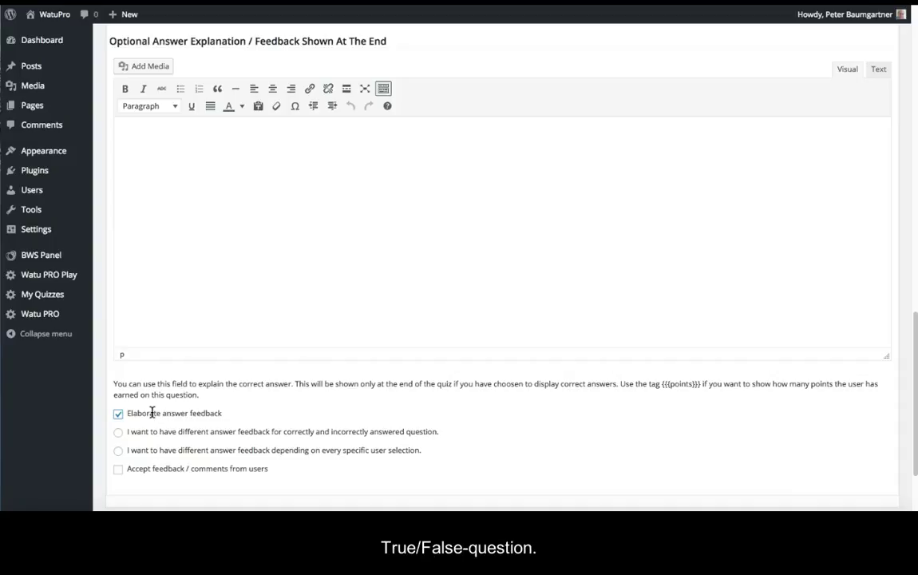
click(119, 433)
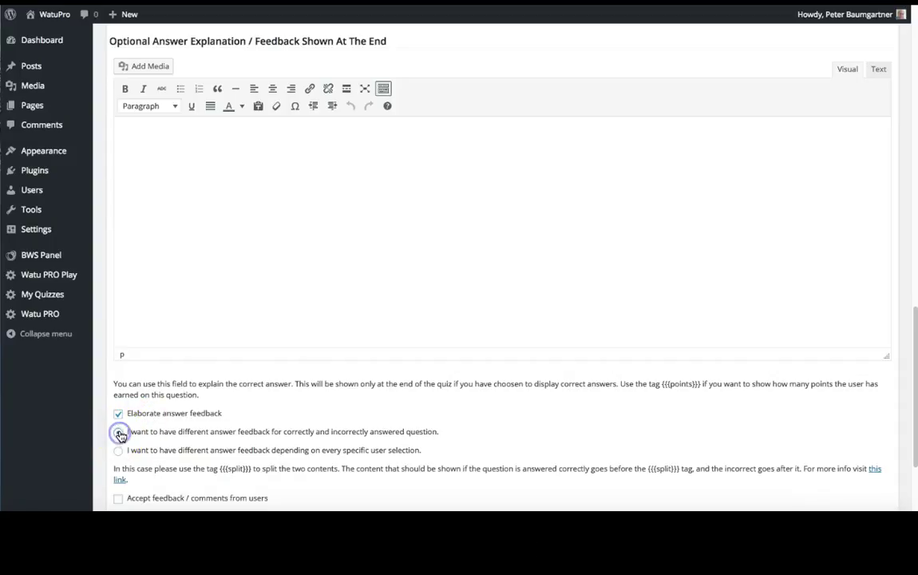
- Write the correct-answer feedback "Yes, the statement was wrong. A week has 7 not 6 days." in the answer explanation
click(156, 133)
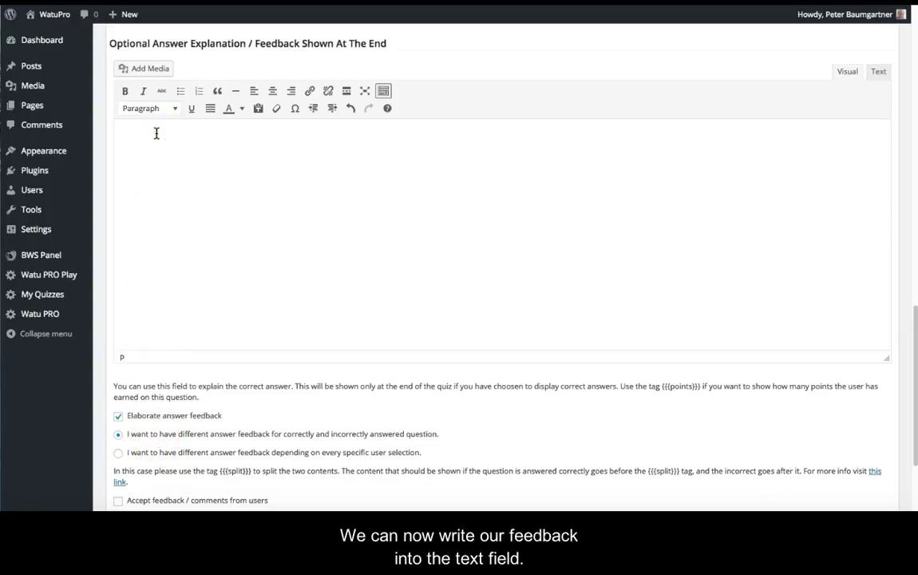
text(Yes)
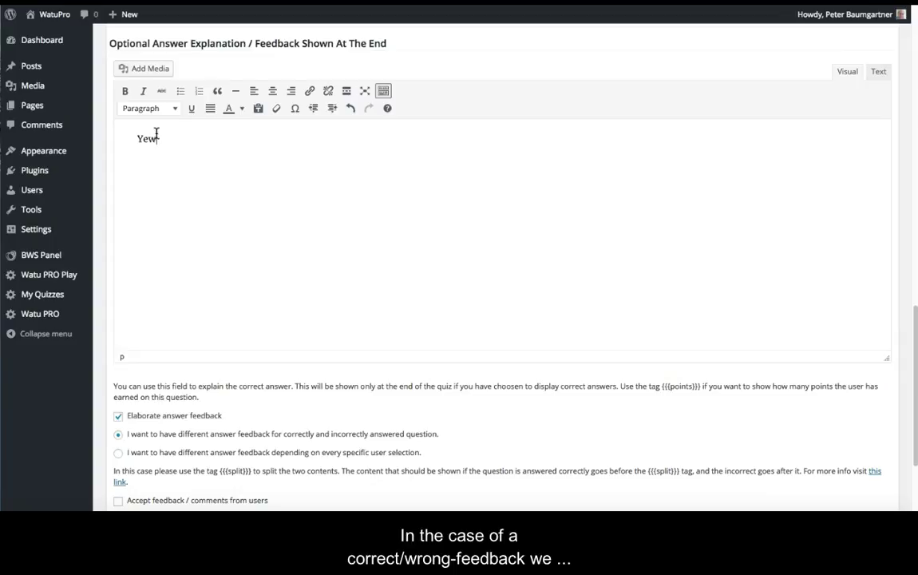
text(, the statement)
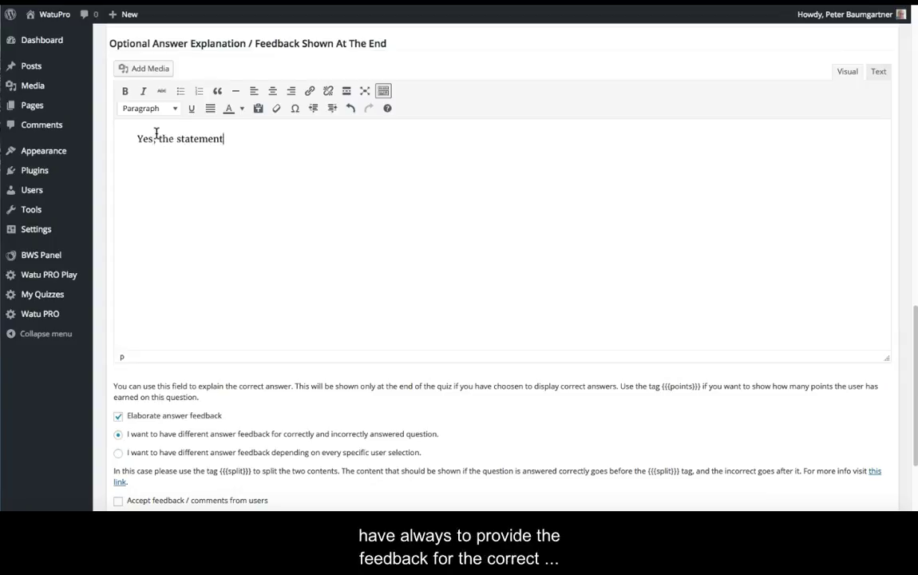
text( was wrong. A week )
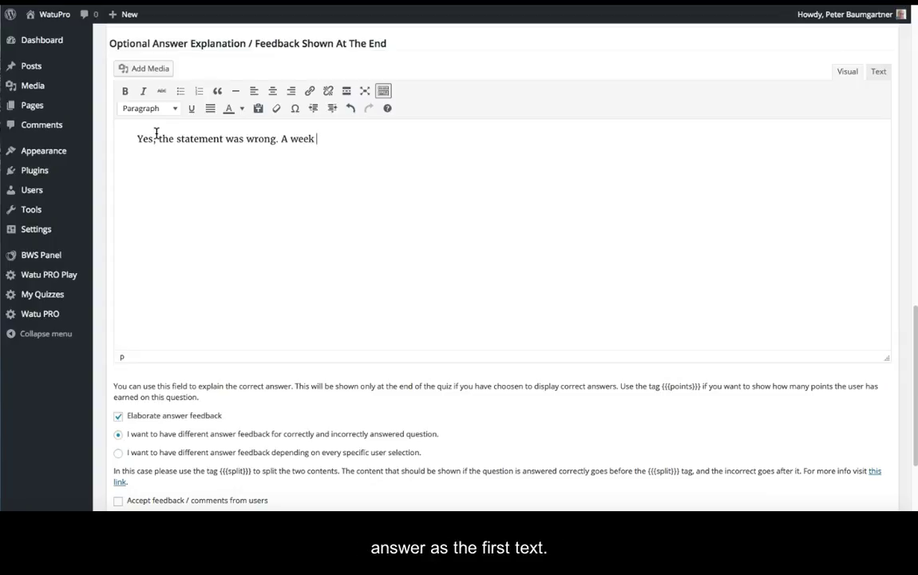
text(has 7)
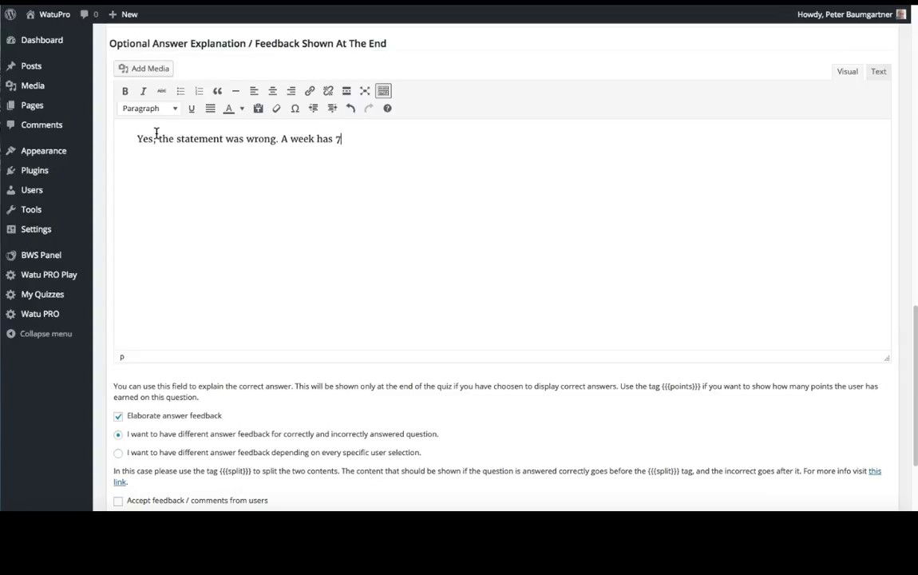
text( not 6 days.)
- Add a new paragraph to the feedback reading "You will get {{{points}}} point(s) for answering this question."
click(144, 168)
key(Return)
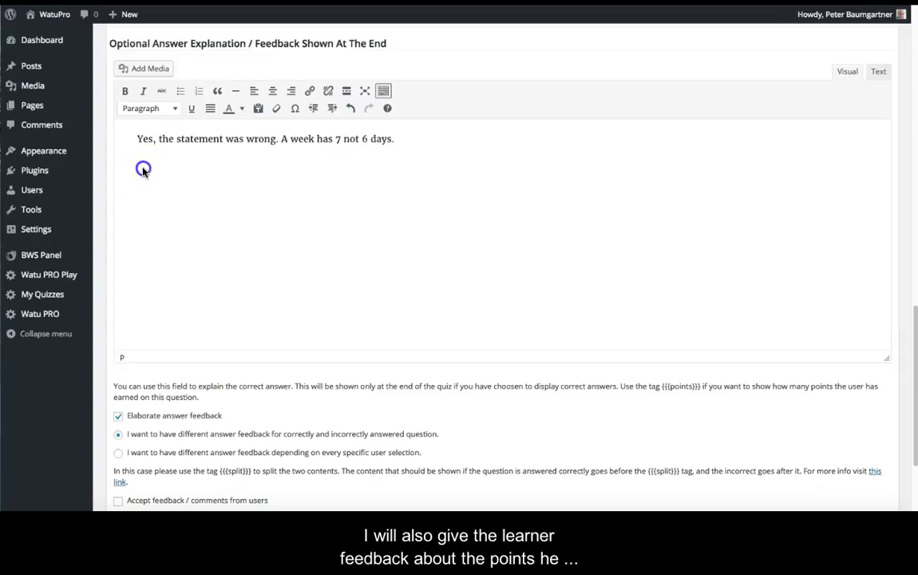
text(You will get {{{p)
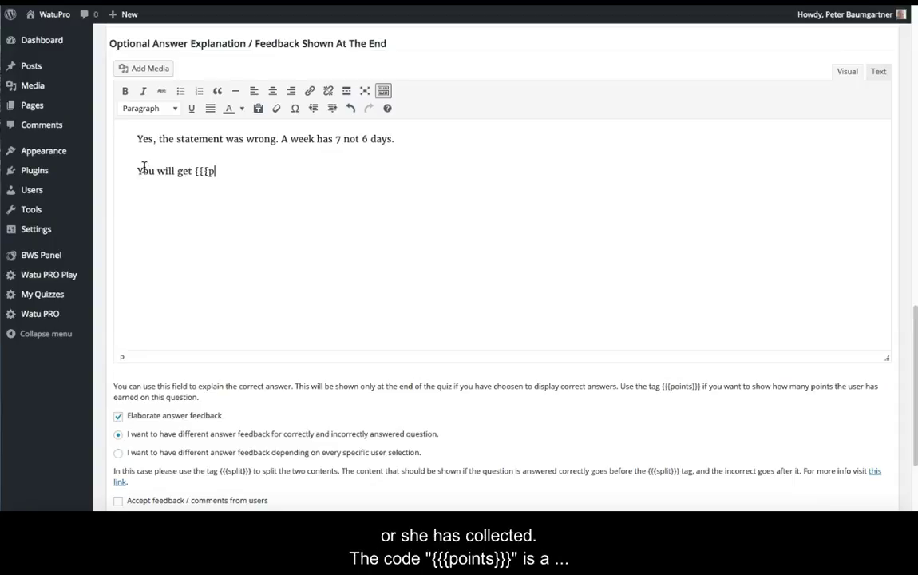
text(oints}}} point)
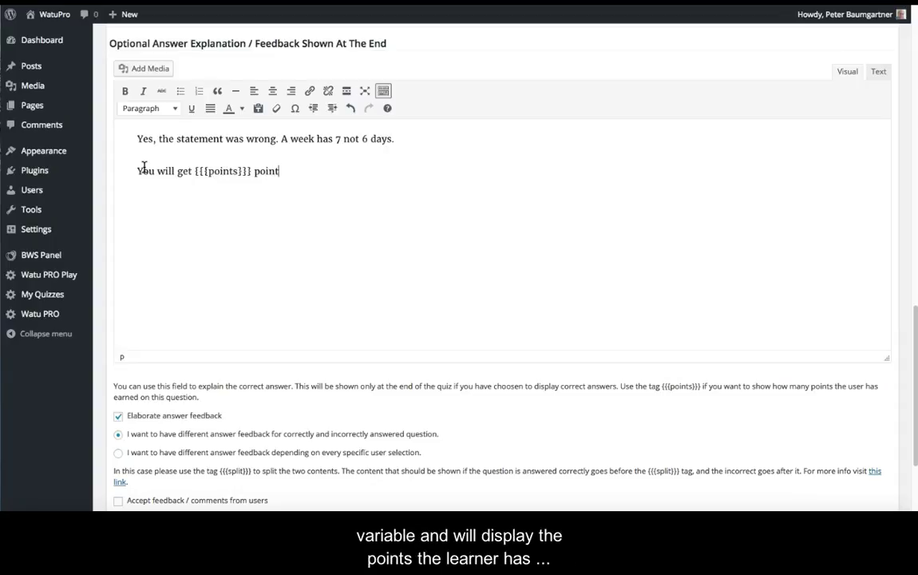
text((s) for answerin)
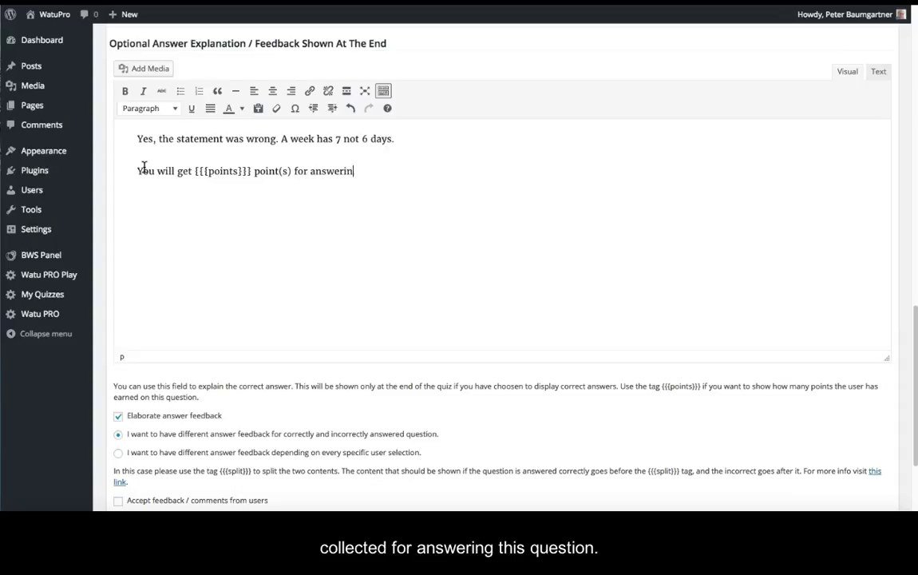
text(g this question.)
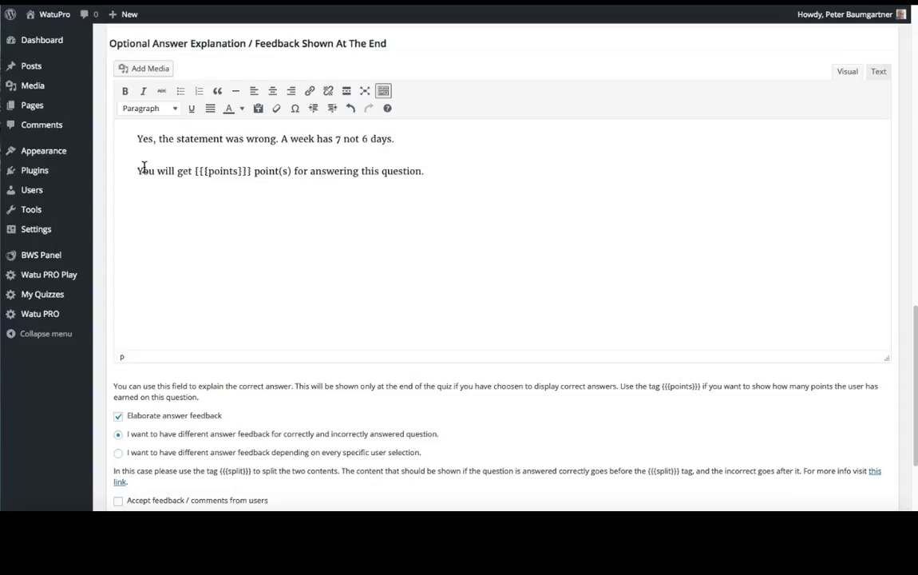
- Insert the tag {{{split}}} on its own line below the correct-answer feedback and start a new paragraph
click(139, 201)
key(Return)
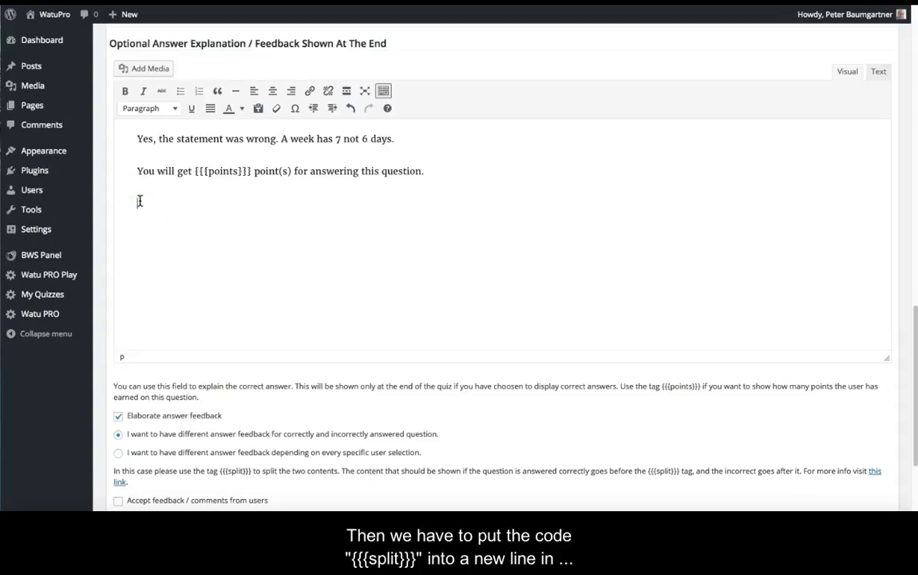
text({{{split}}})
key(Return)
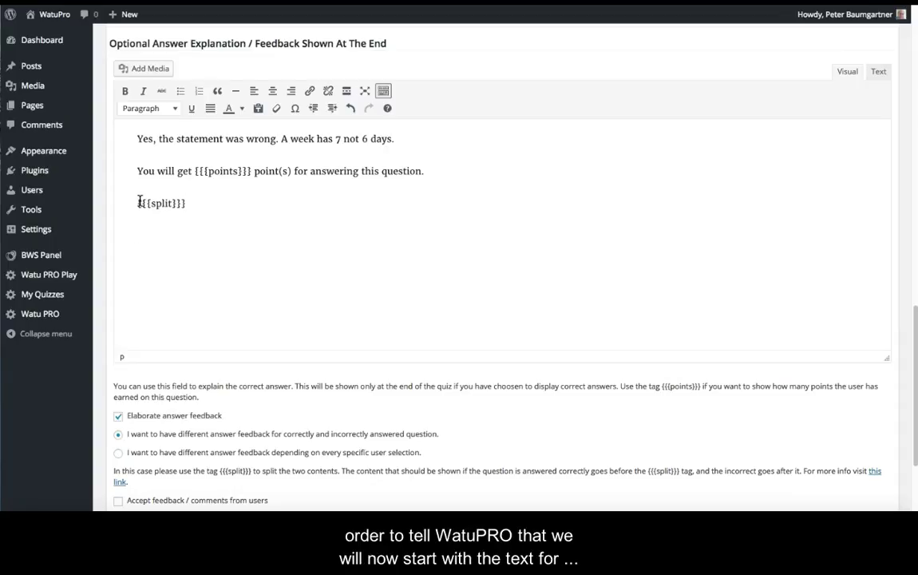
- Write the wrong-answer feedback "No, the statement was wrong. A week has 7 not 6 days." and save the question
text(No, the statement )
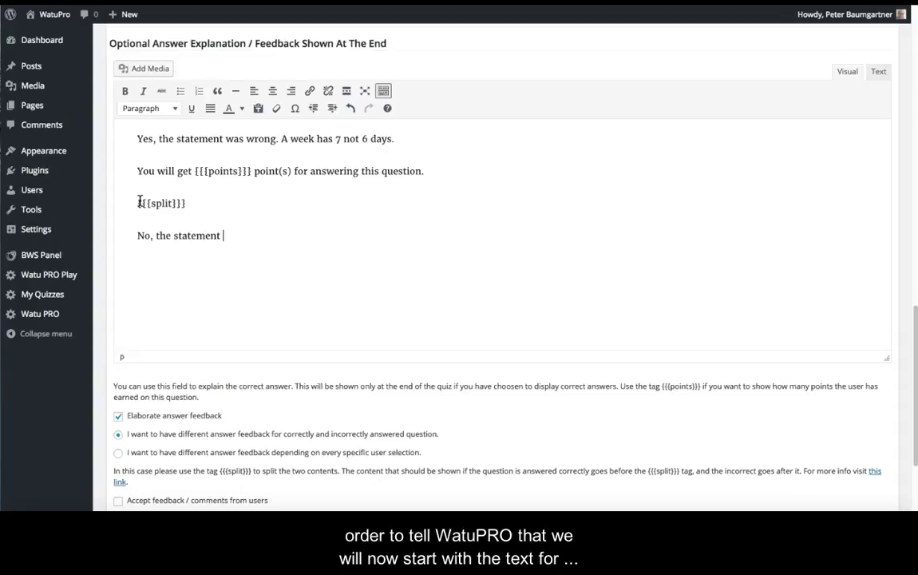
text(was wrong.)
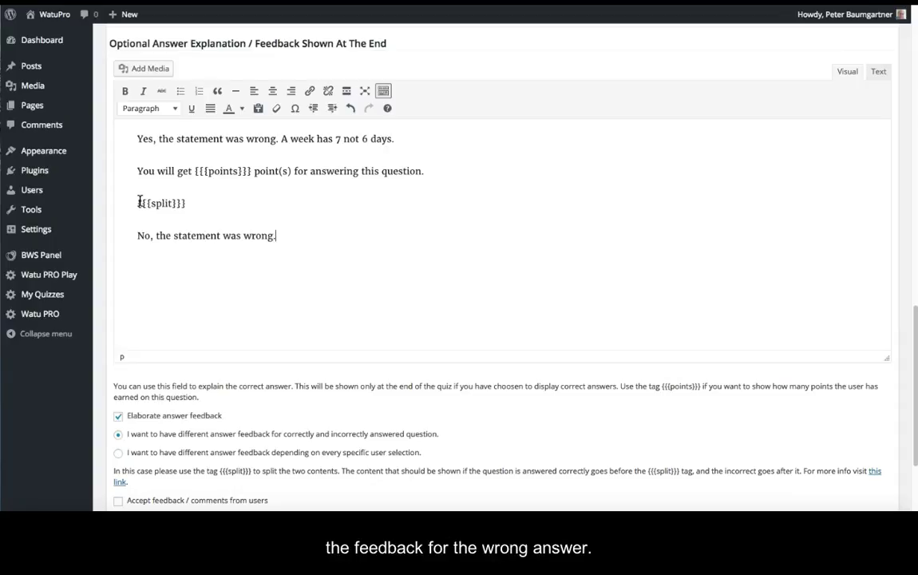
text( A week has)
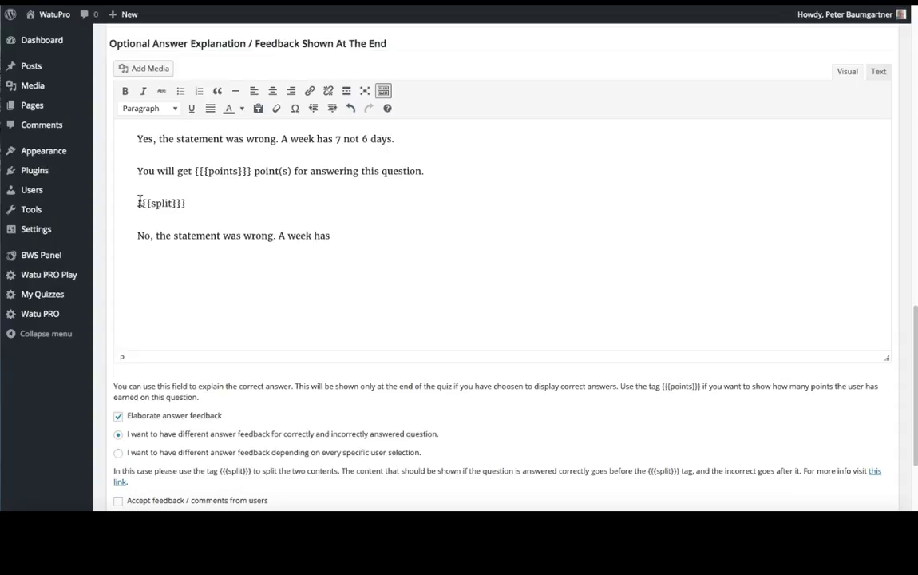
text( 7 not 6 days.)
scroll(392, 235, down, 3)
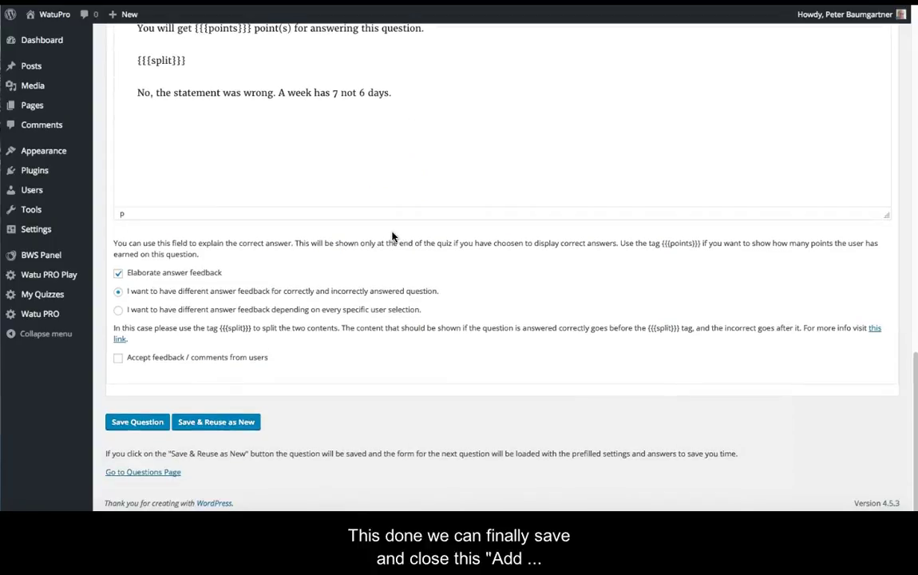
click(127, 424)
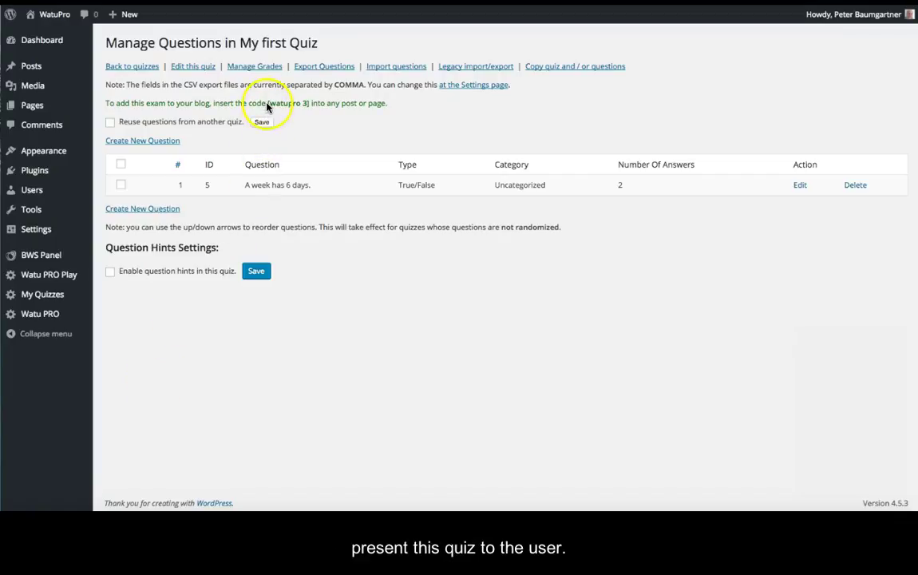
- Create a new WordPress page titled "WatuPRO Demo Quiz" and enter the quiz shortcode [watupro 3] as its content
drag(268, 102, 308, 102)
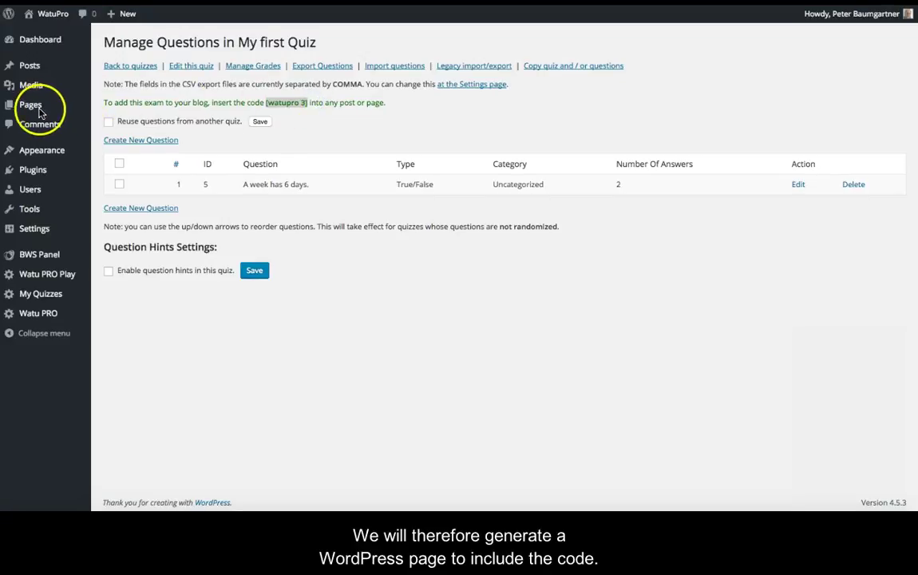
mouse_move(33, 111)
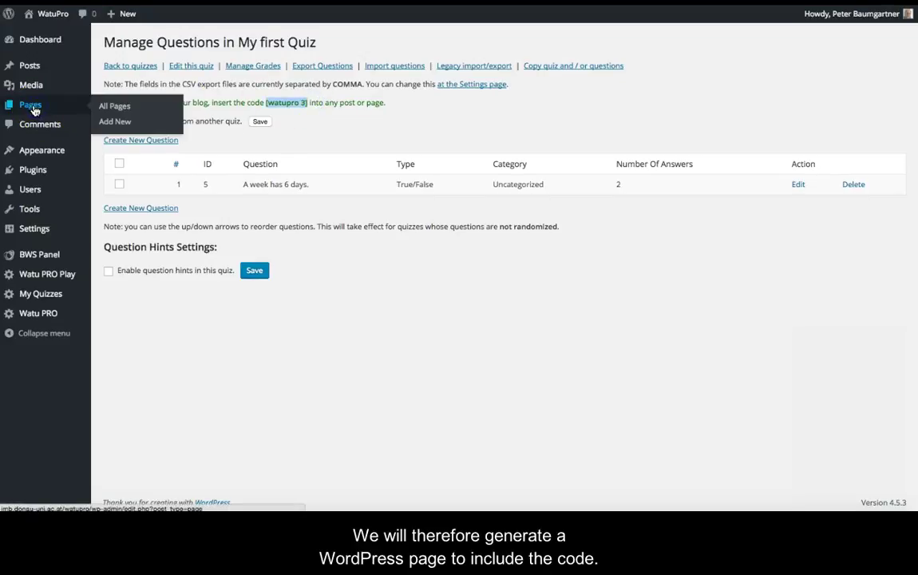
click(116, 122)
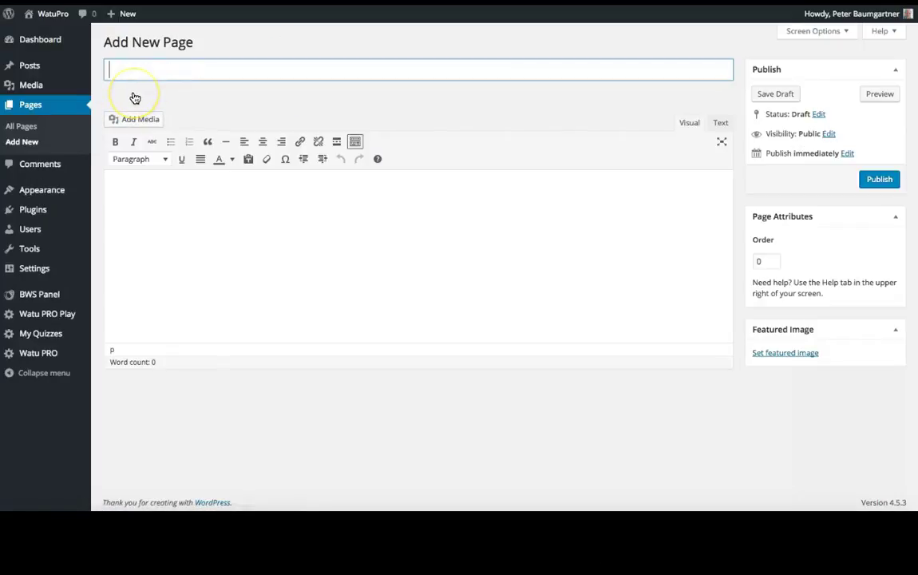
text(WatuPRO Demo Quiz)
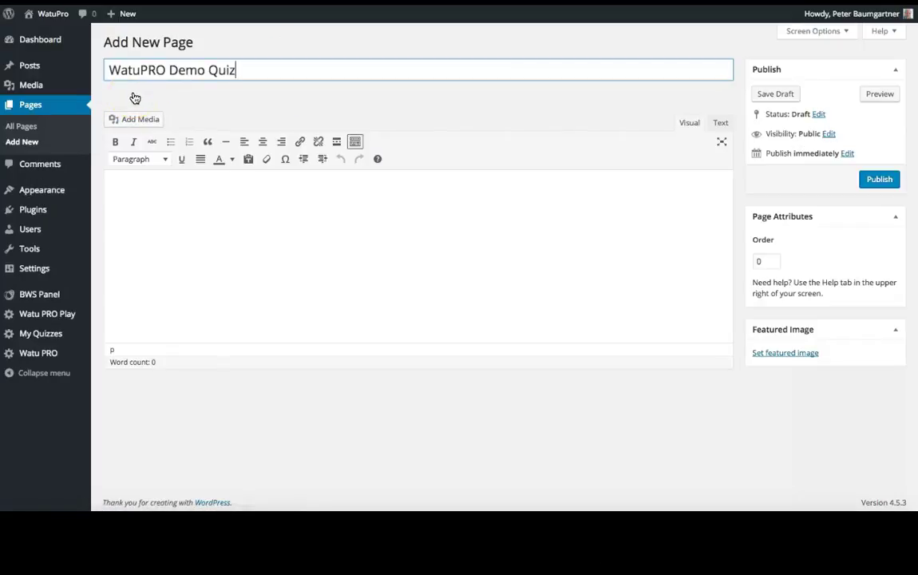
click(144, 174)
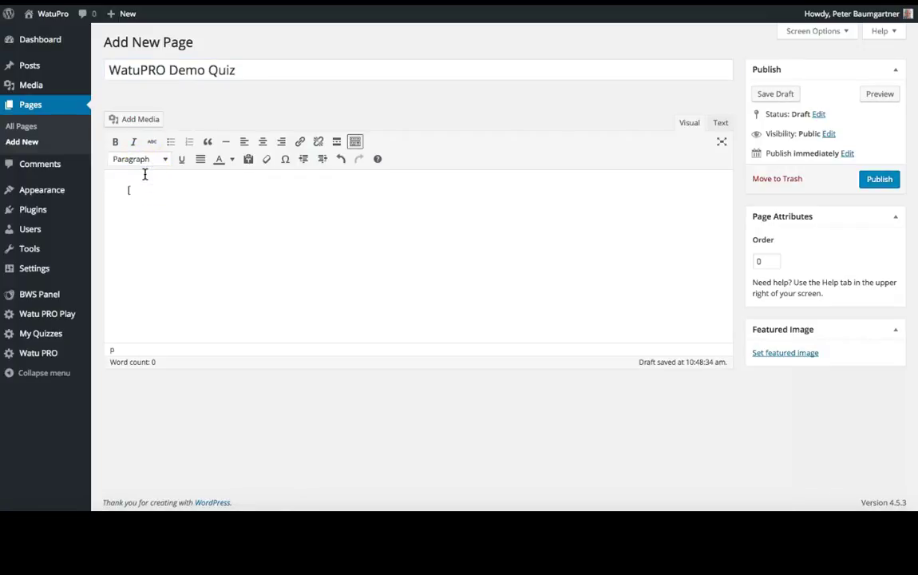
text([watupro)
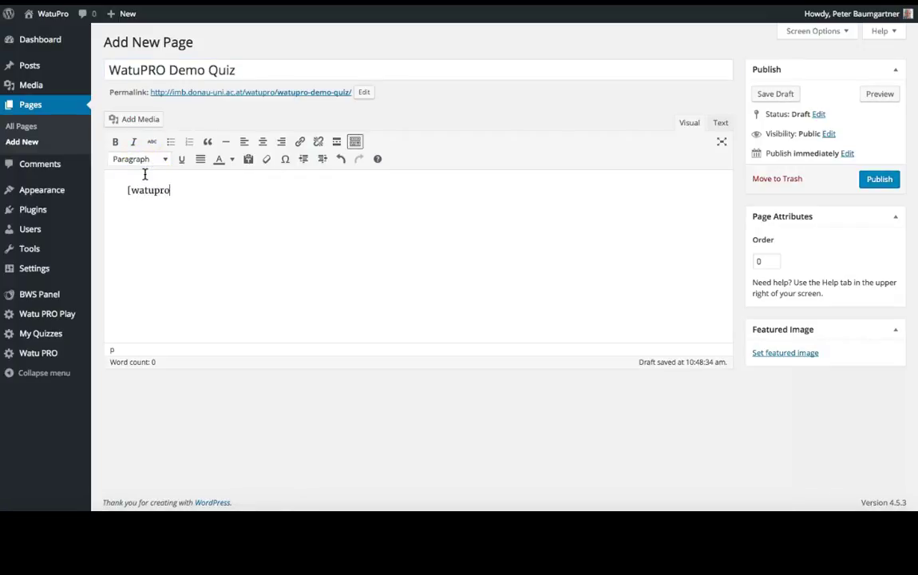
text( 3])
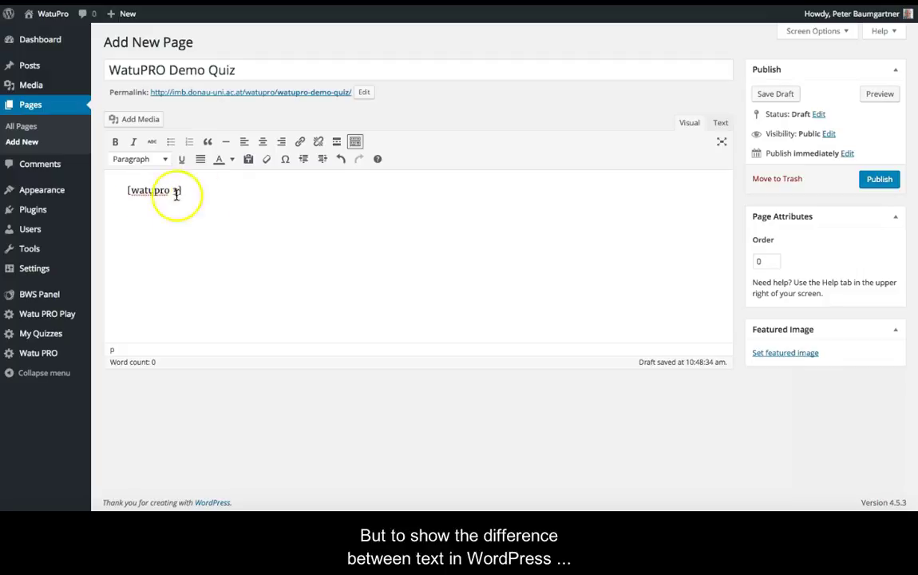
- Add the line "This text comes from inside WordPress." above the shortcode and publish the page
click(125, 186)
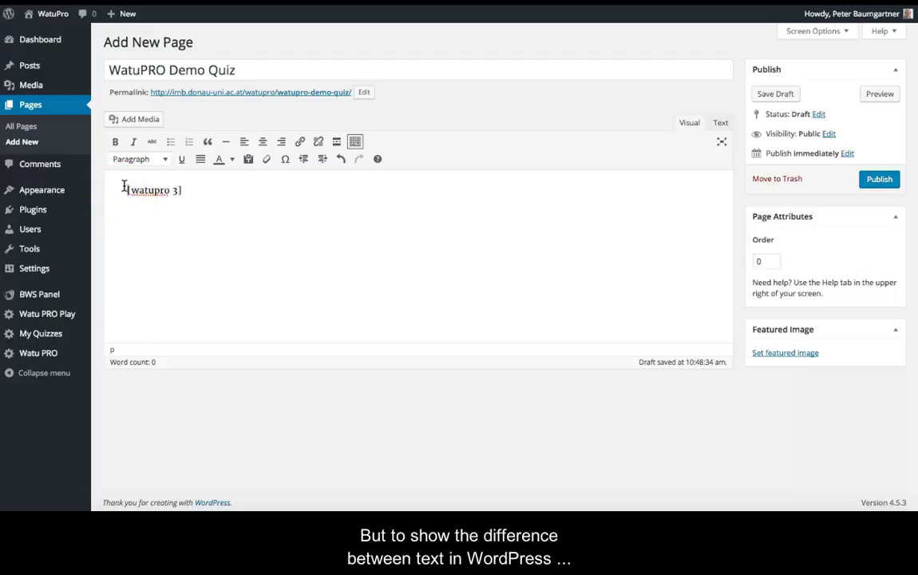
key(Return)
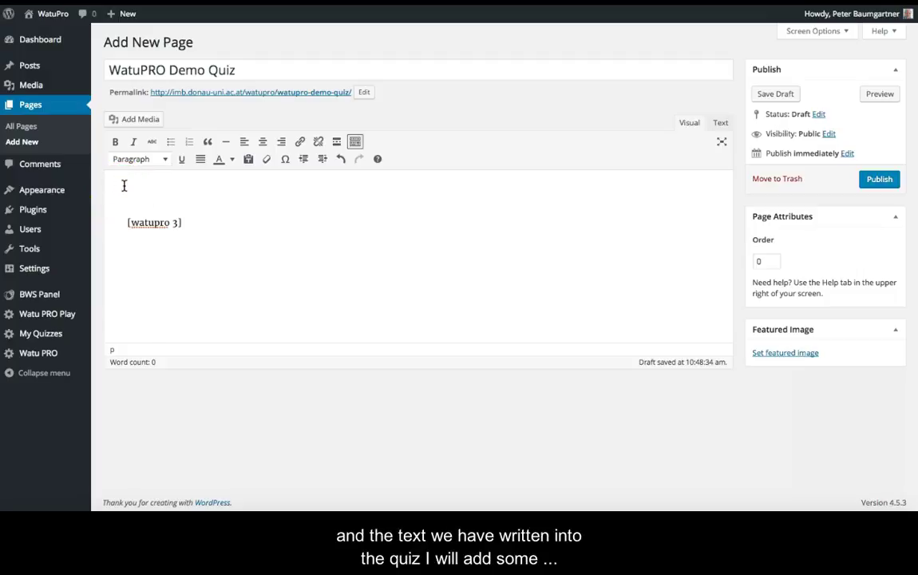
text(This text come)
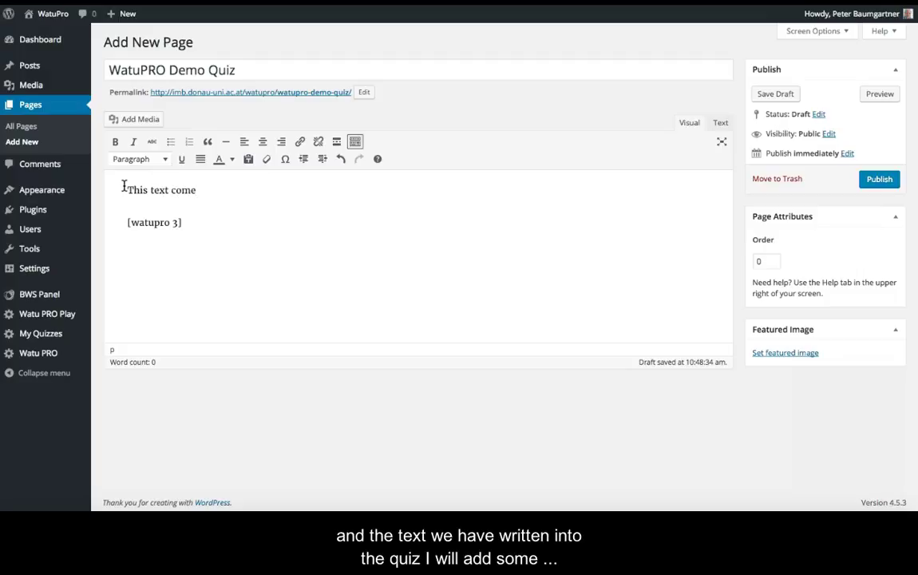
text(s from insi)
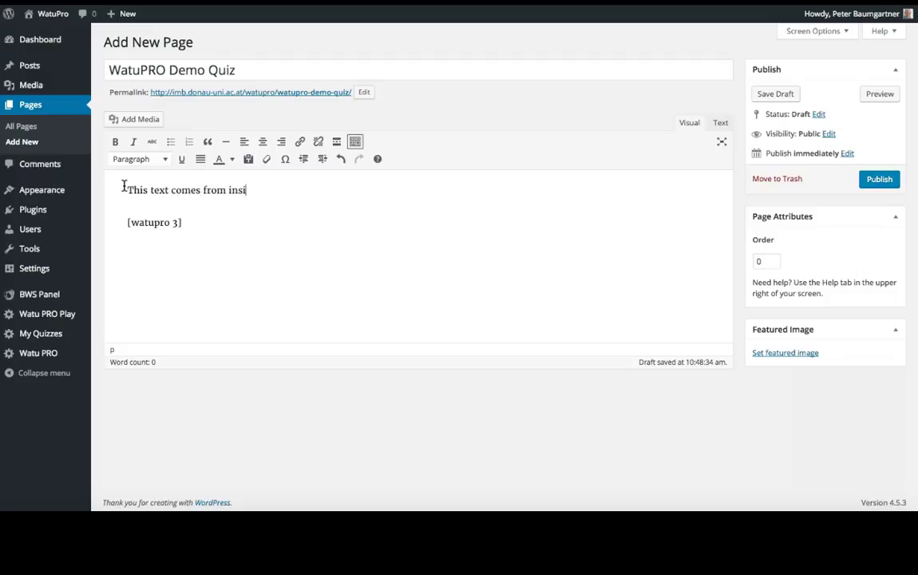
text(de WordPress.)
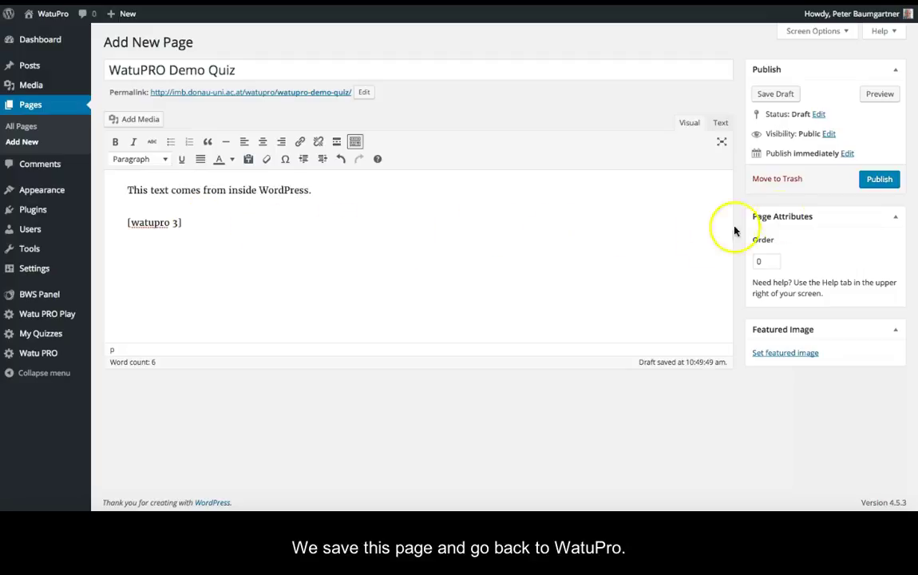
click(878, 181)
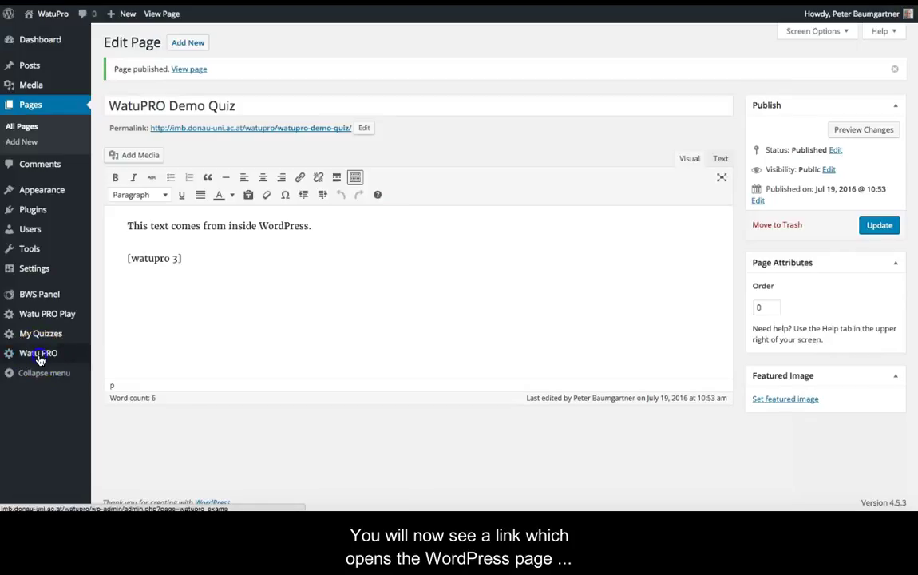
- Open the published WatuPRO Demo Quiz page, start the quiz, answer "A week has 6 days." with True and submit it
mouse_move(40, 360)
click(113, 300)
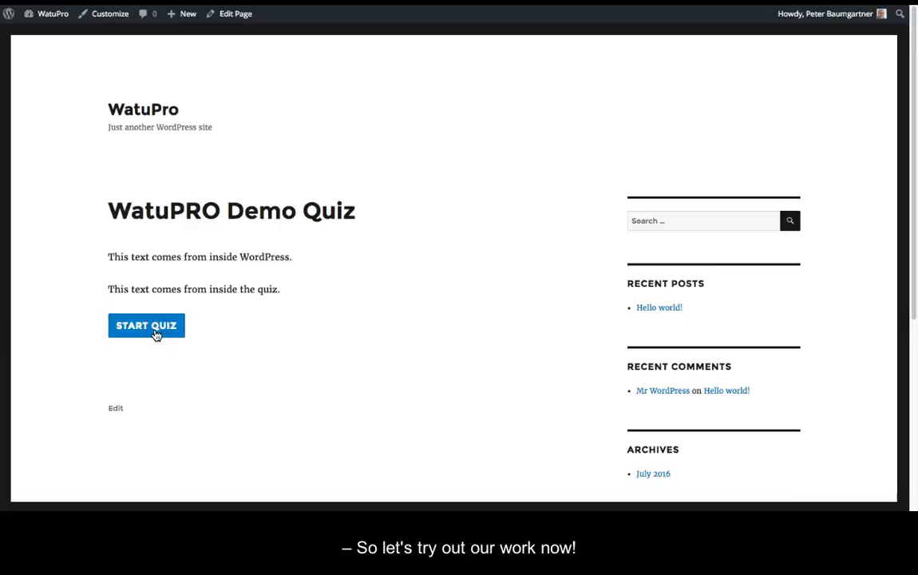
click(156, 333)
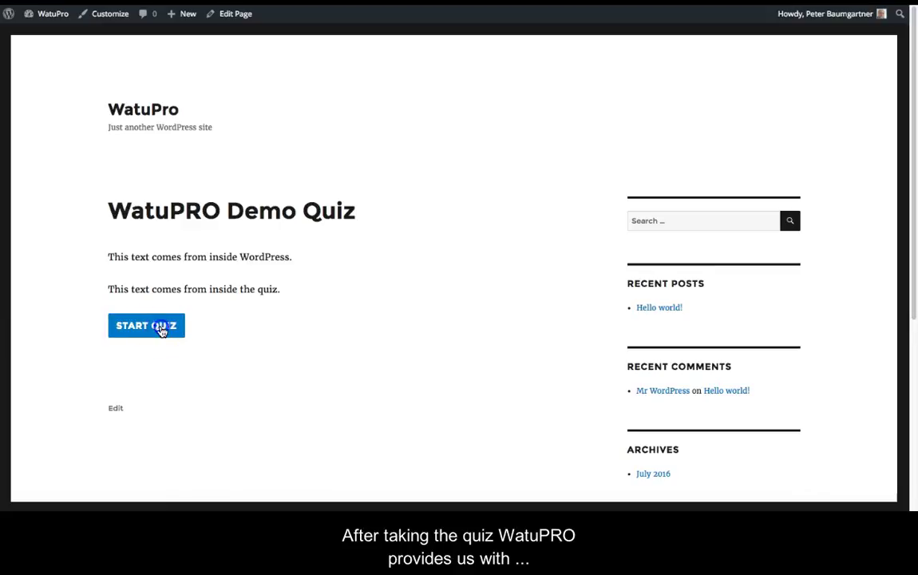
click(112, 311)
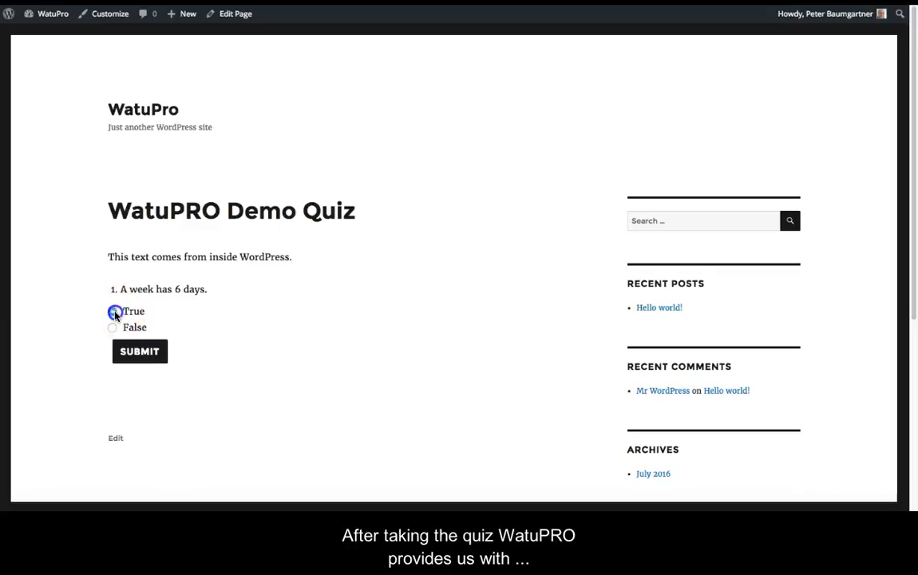
click(136, 352)
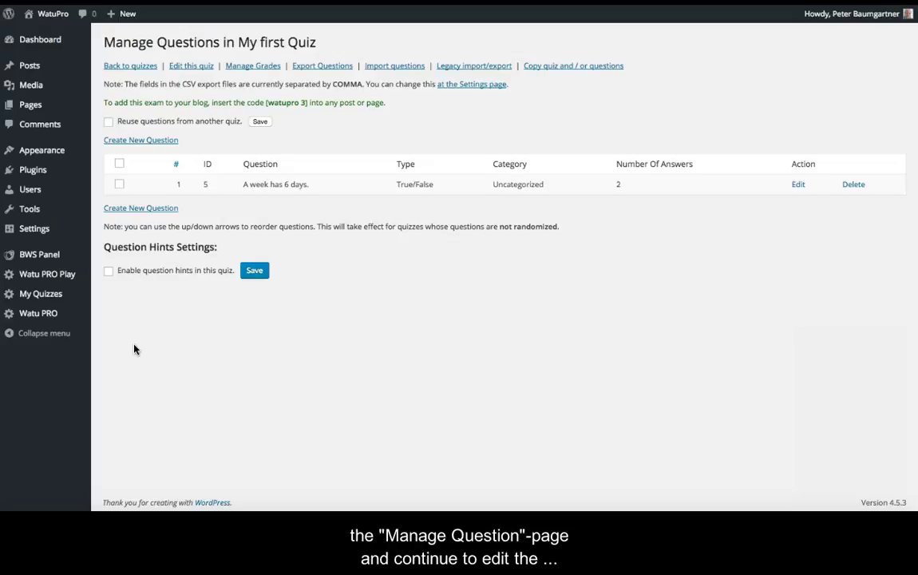
- Open the Final Page / Quiz Result settings of My first Quiz and enlarge the Final Screen editor
click(198, 68)
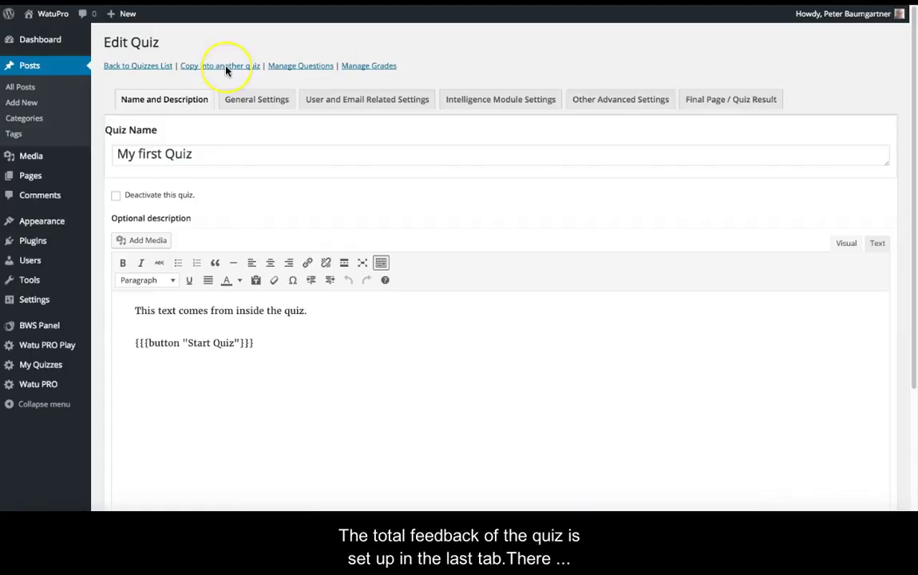
click(734, 104)
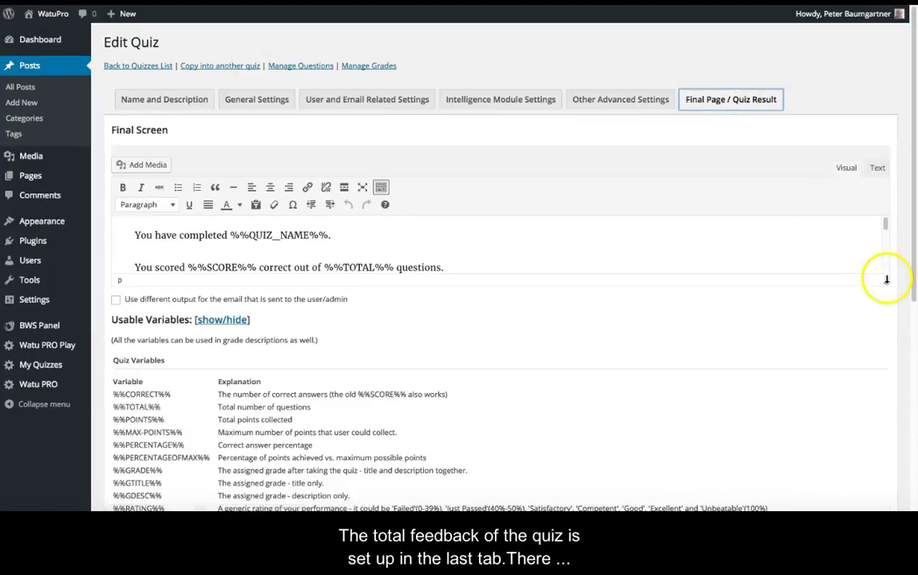
drag(884, 290, 884, 392)
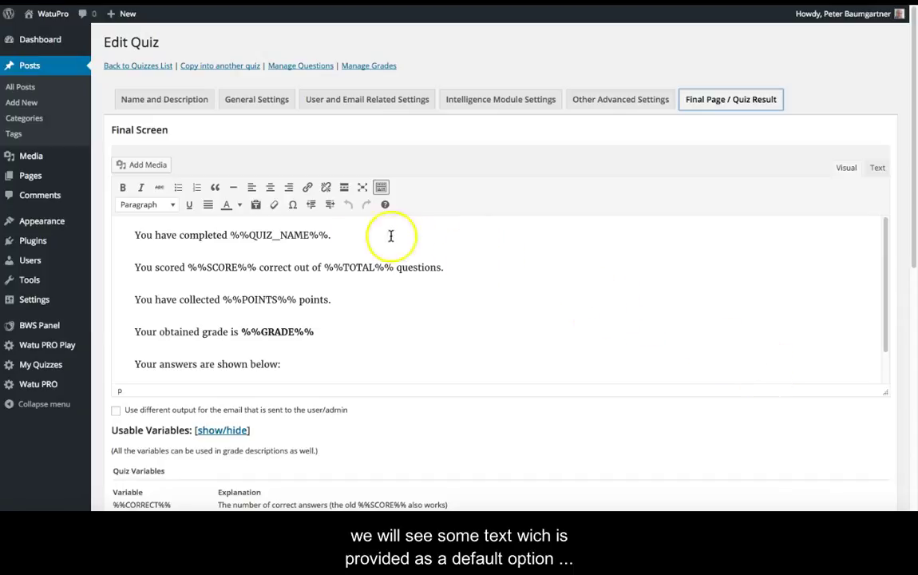
- Examine the %%QUIZ_NAME%% placeholder in the final screen text and the explanations of the usable quiz variables
click(233, 235)
drag(233, 234, 336, 235)
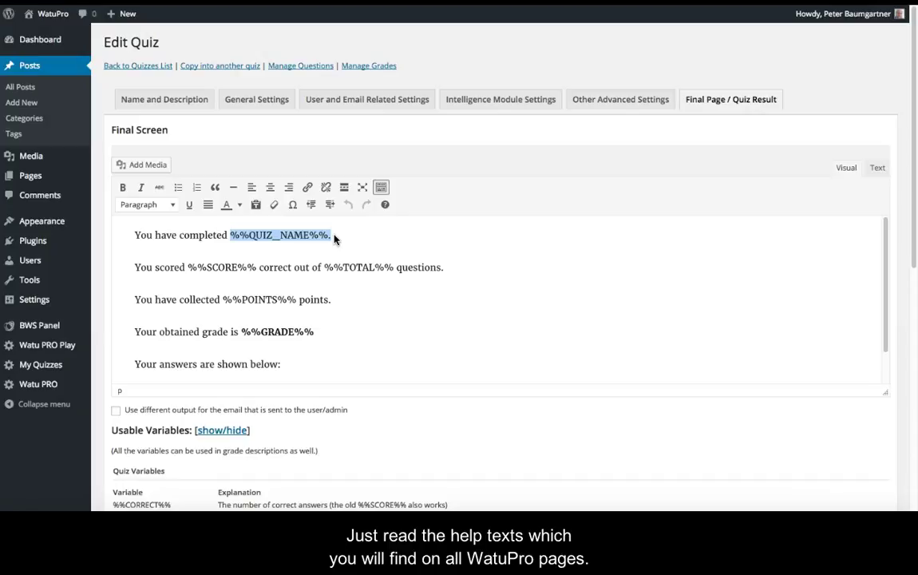
scroll(335, 239, down, 5)
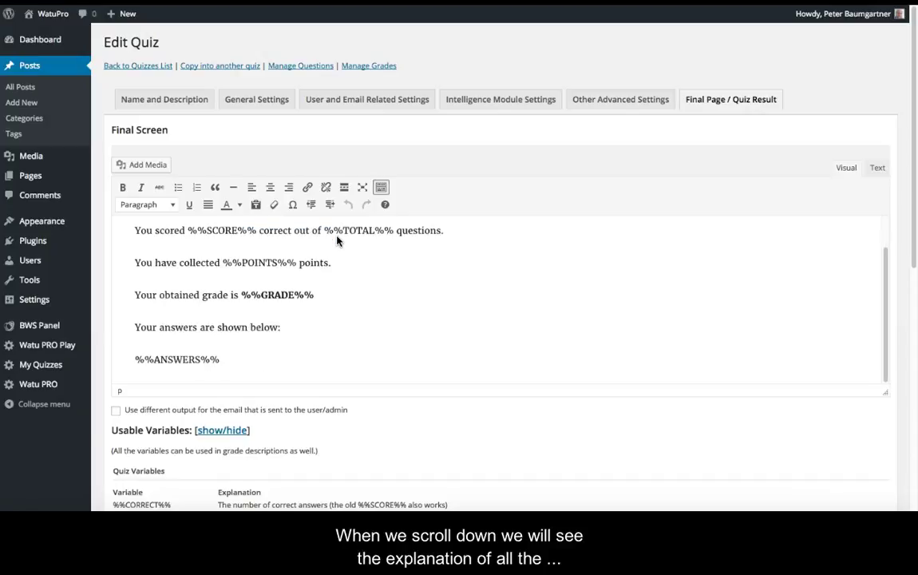
scroll(336, 241, down, 5)
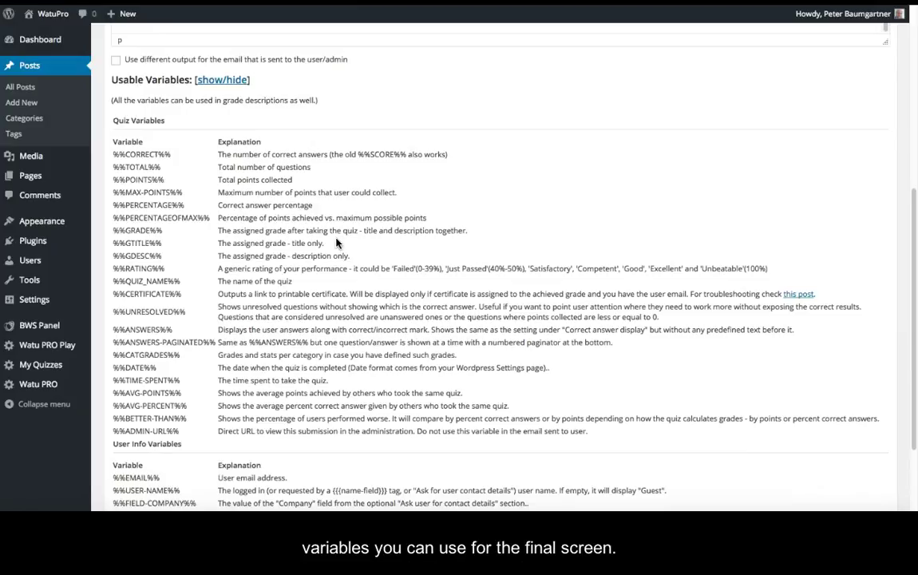
scroll(336, 242, up, 9)
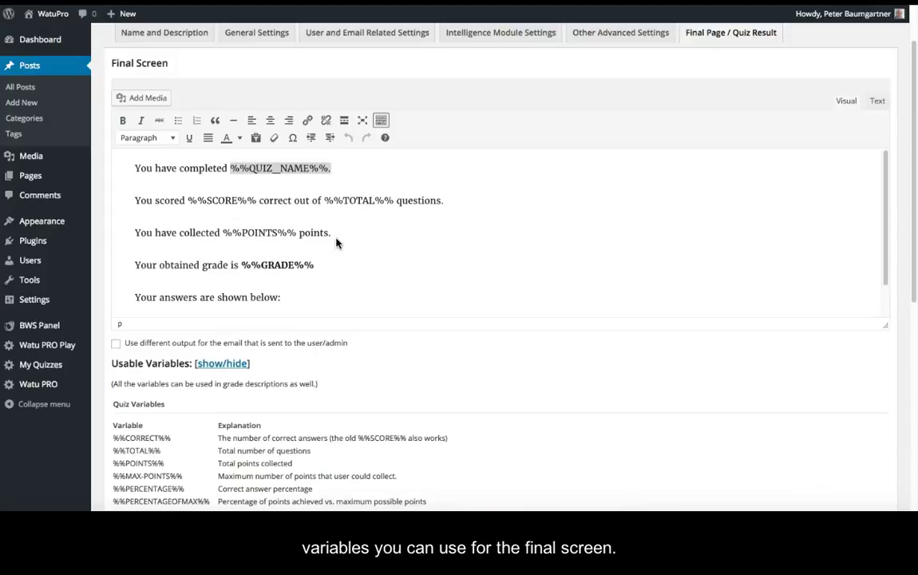
- Insert "answers" after "correct" in the score sentence and delete the line "Your obtained grade is %%GRADE%%"
click(295, 268)
text(answe)
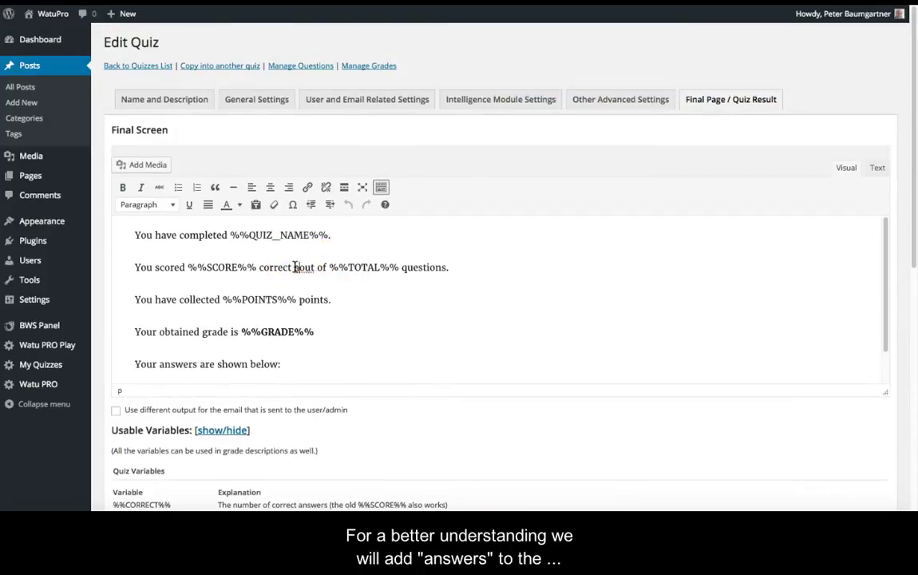
text(rs)
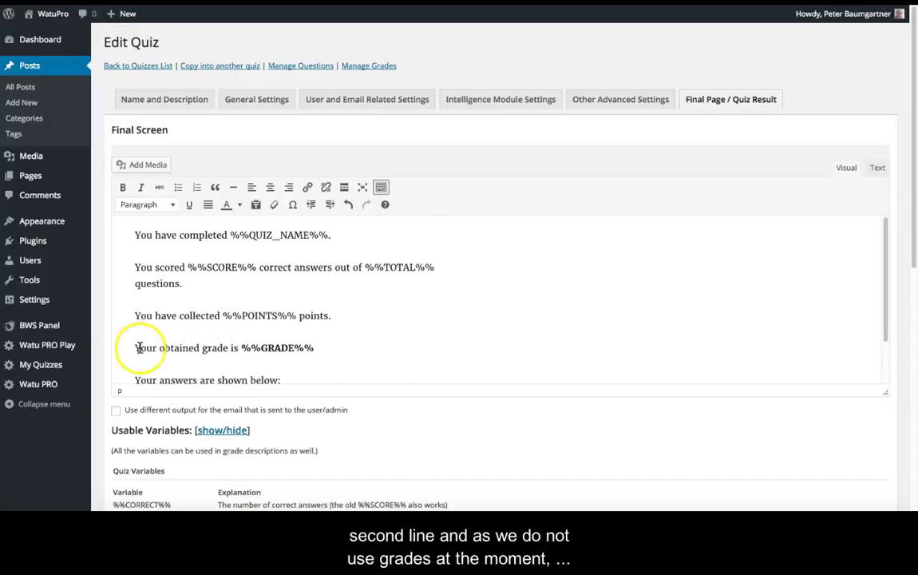
drag(134, 348, 332, 352)
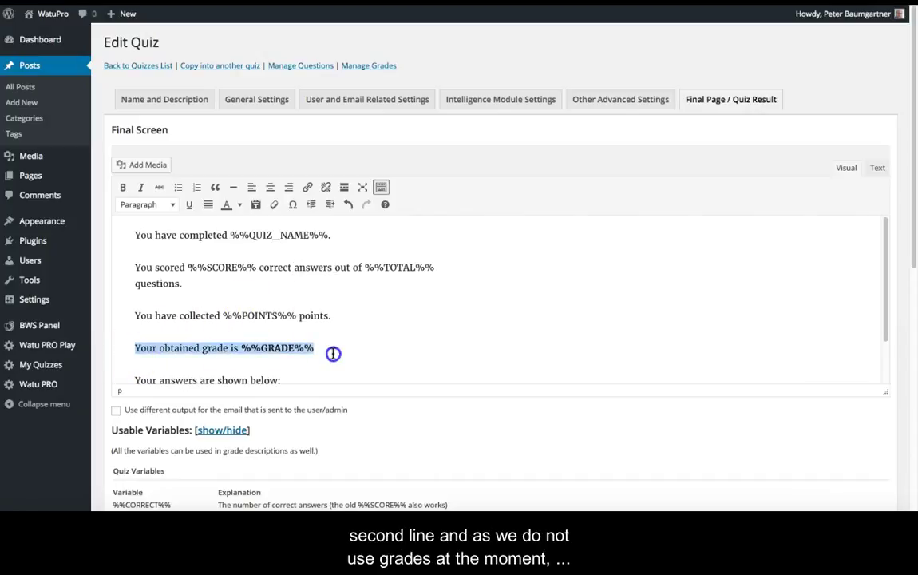
key(BackSpace)
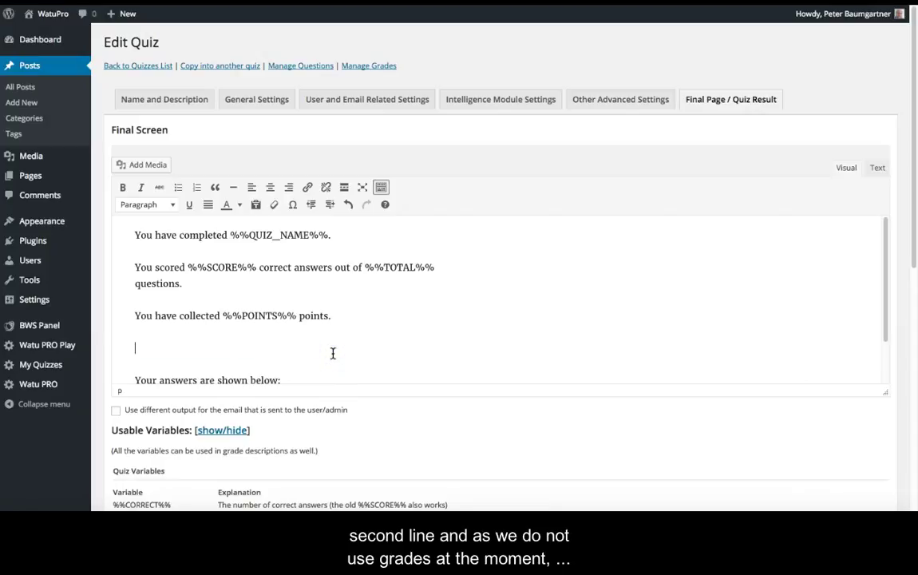
key(BackSpace)
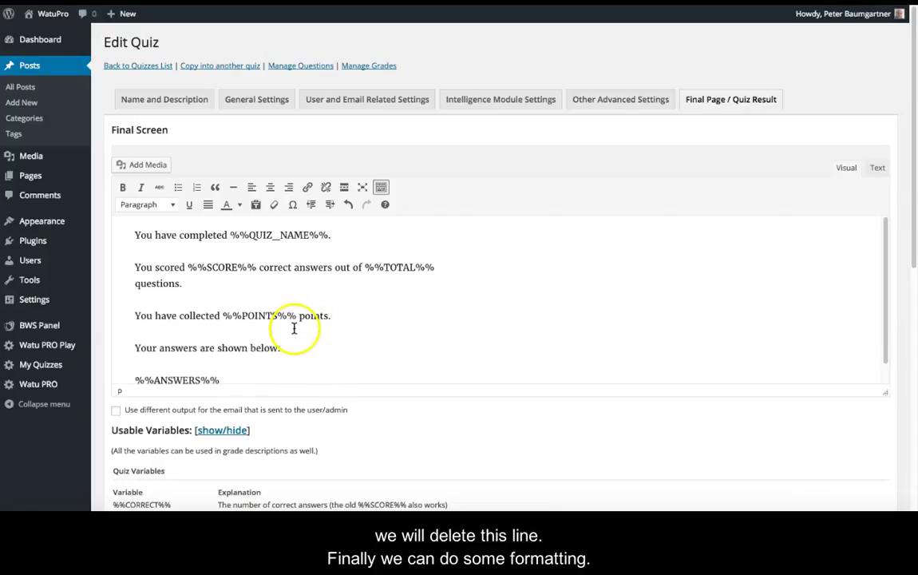
- Join the score and points lines onto the "You have completed %%QUIZ_NAME%%." line so they form one paragraph
click(134, 267)
key(BackSpace)
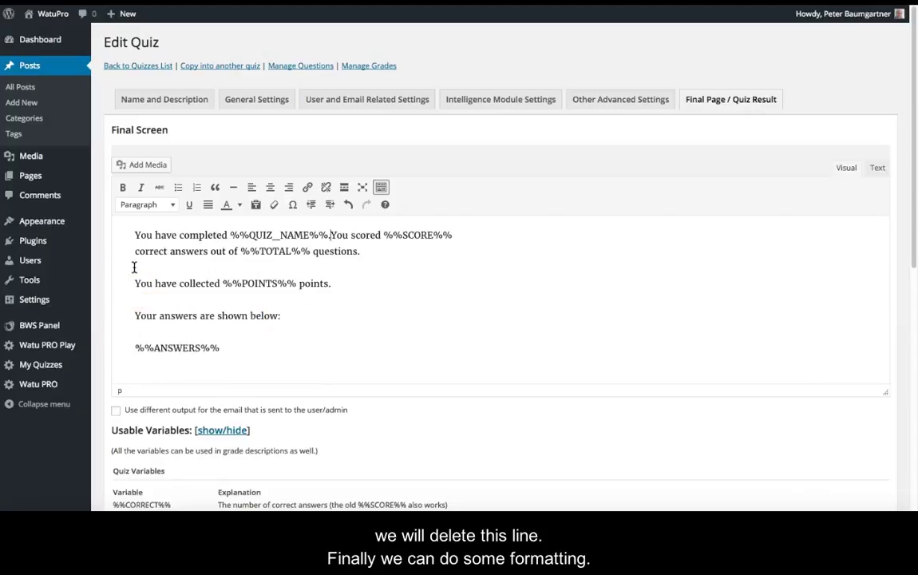
click(129, 283)
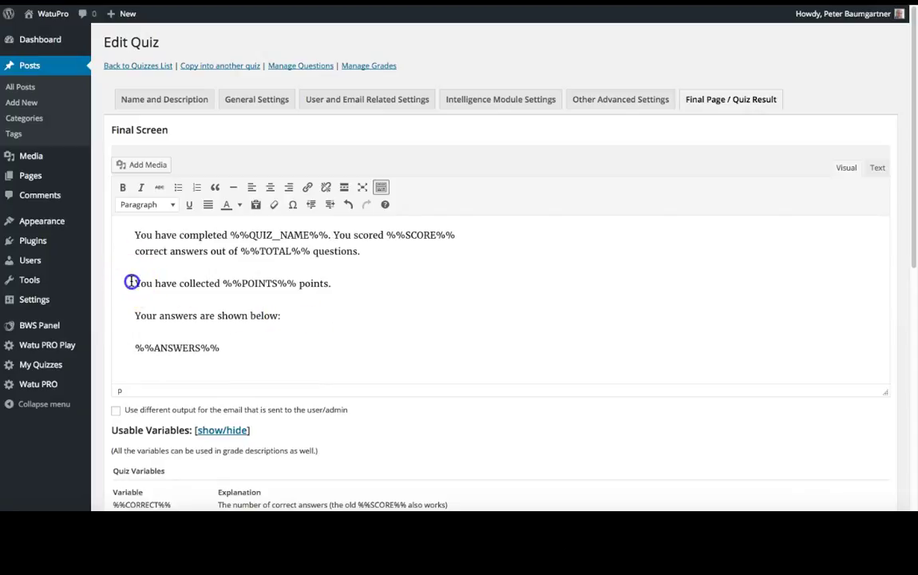
key(BackSpace)
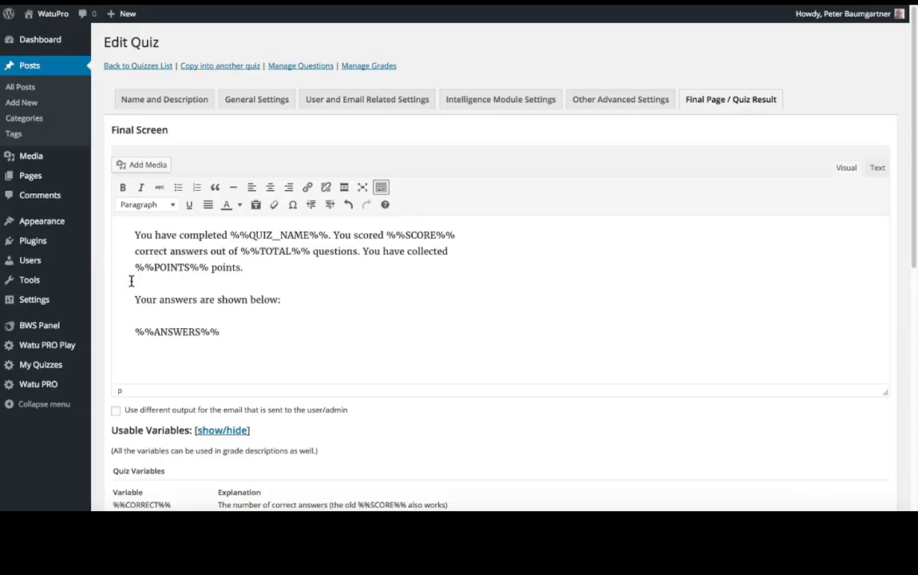
- Insert a horizontal line between the points sentence and "Your answers are shown below:"
click(246, 267)
key(Return)
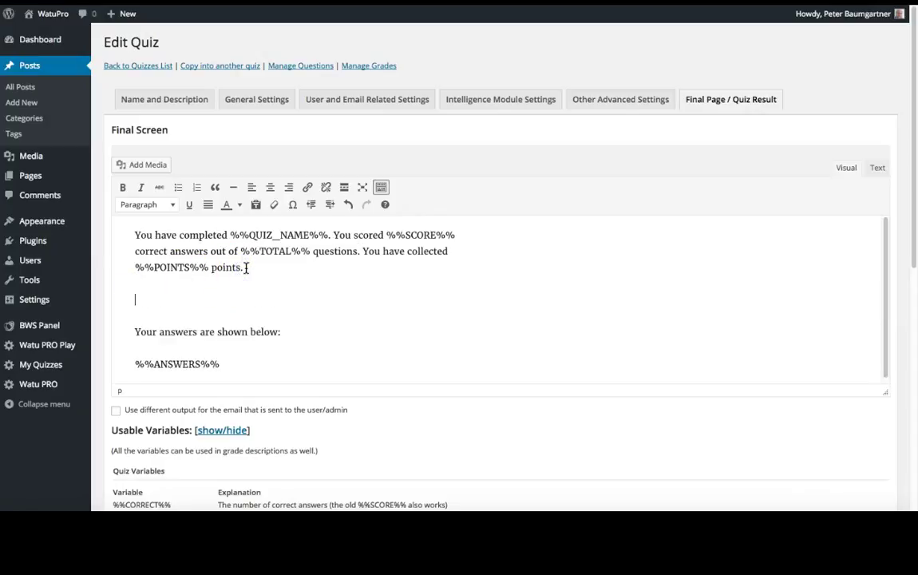
click(236, 188)
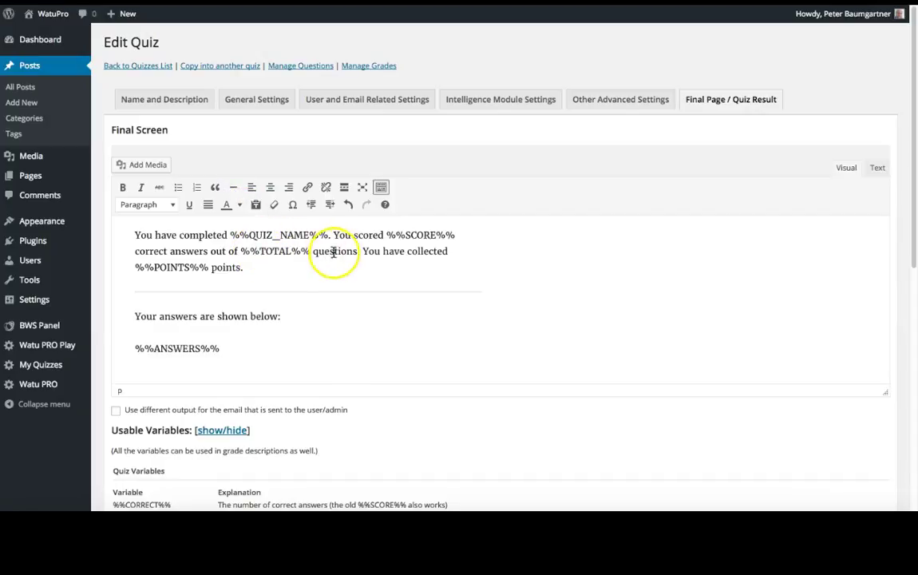
- Make %%SCORE%% and "%%TOTAL%% questions" bold in the final screen text
click(391, 234)
drag(390, 235, 455, 236)
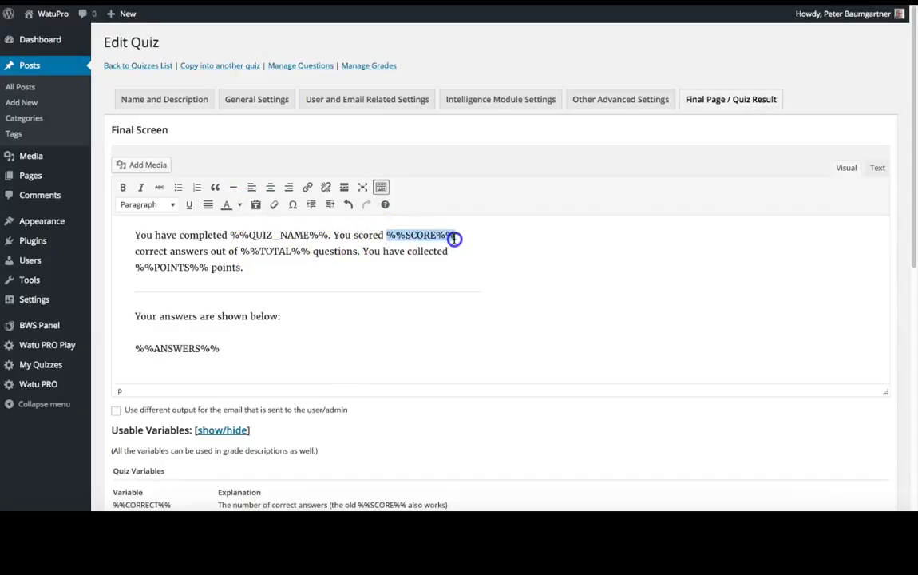
click(123, 186)
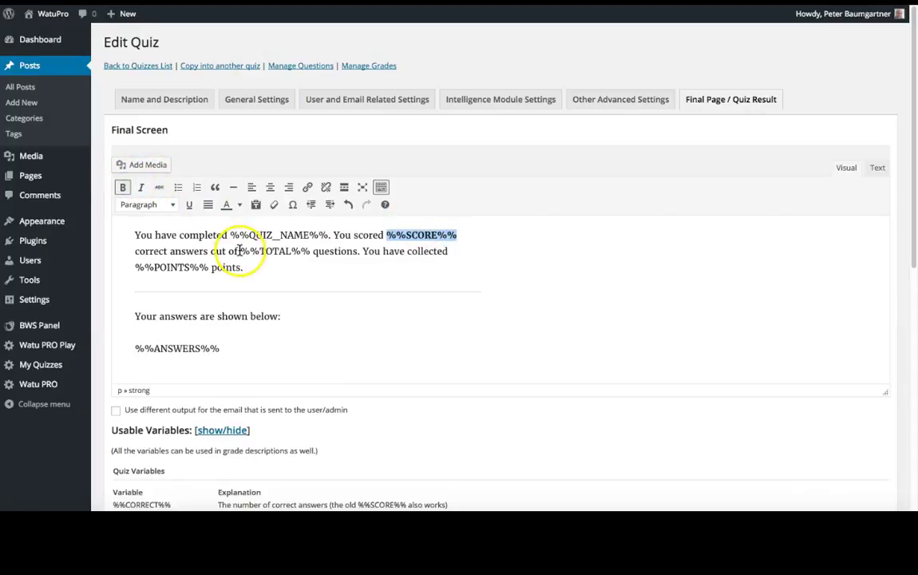
drag(240, 251, 352, 256)
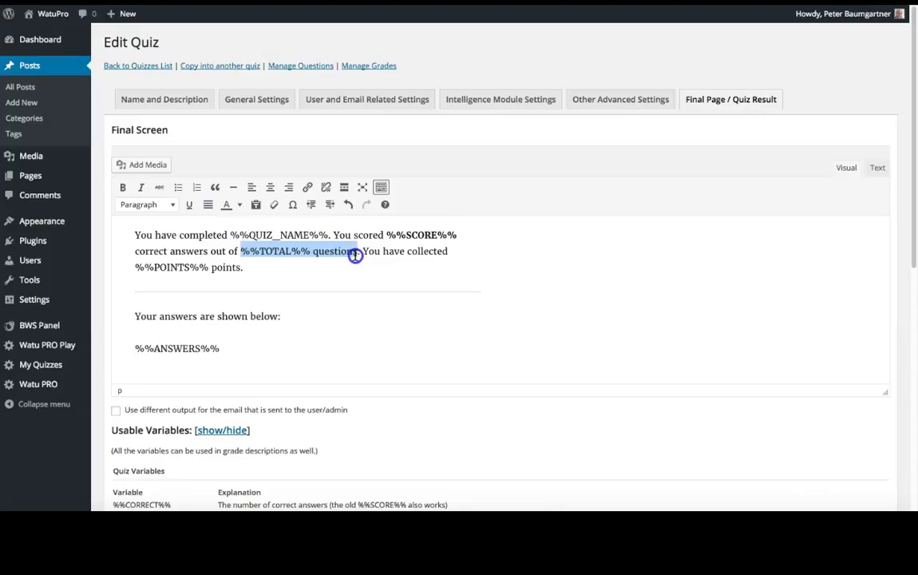
click(124, 189)
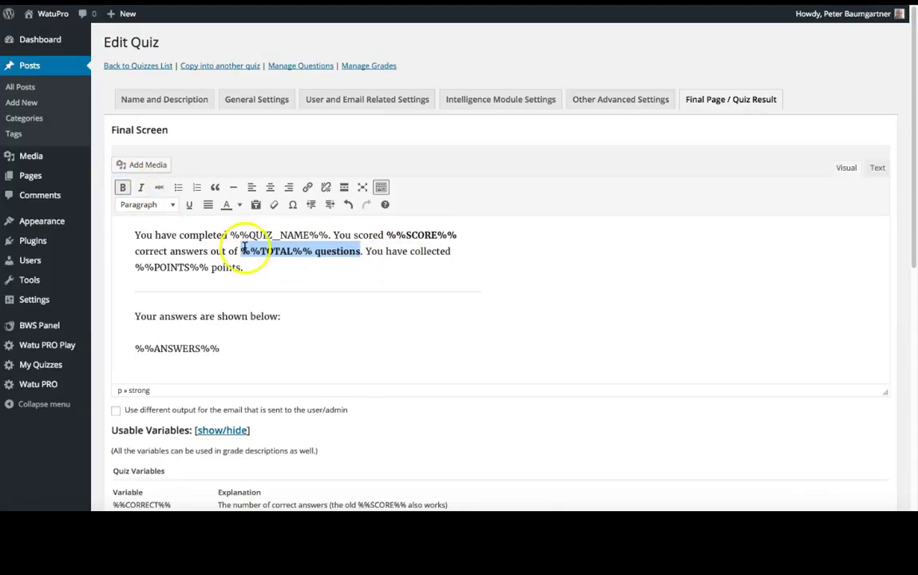
- Color the text "%%POINTS%% points." green and save all quiz settings
drag(133, 268, 243, 271)
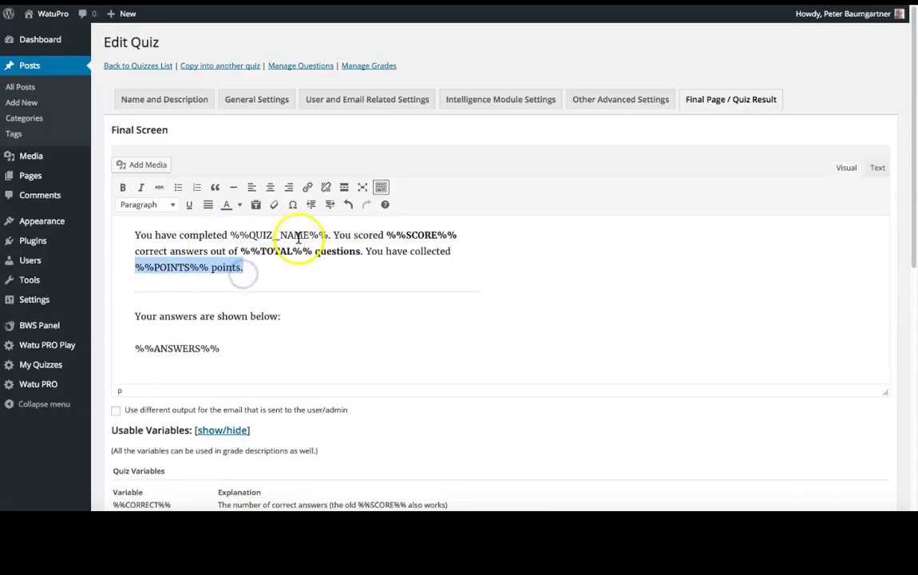
click(239, 205)
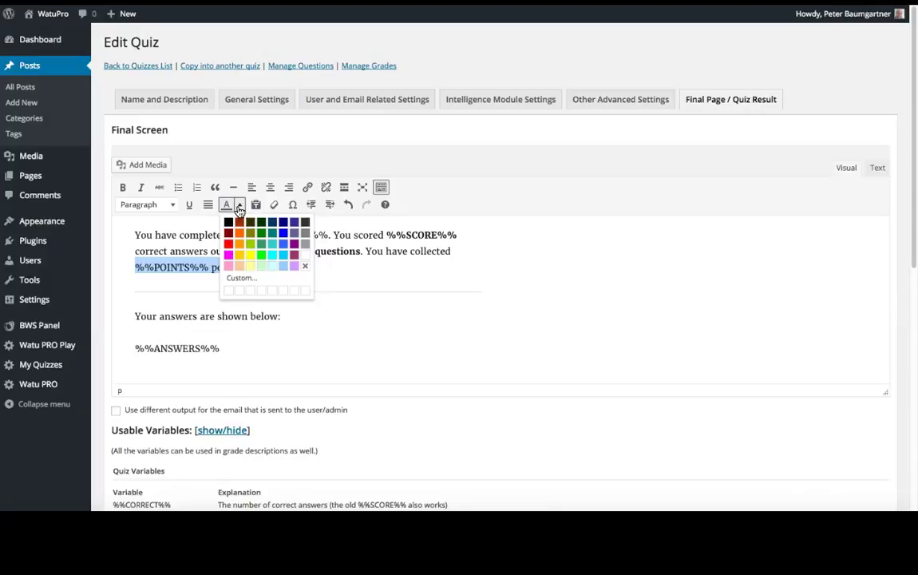
click(261, 233)
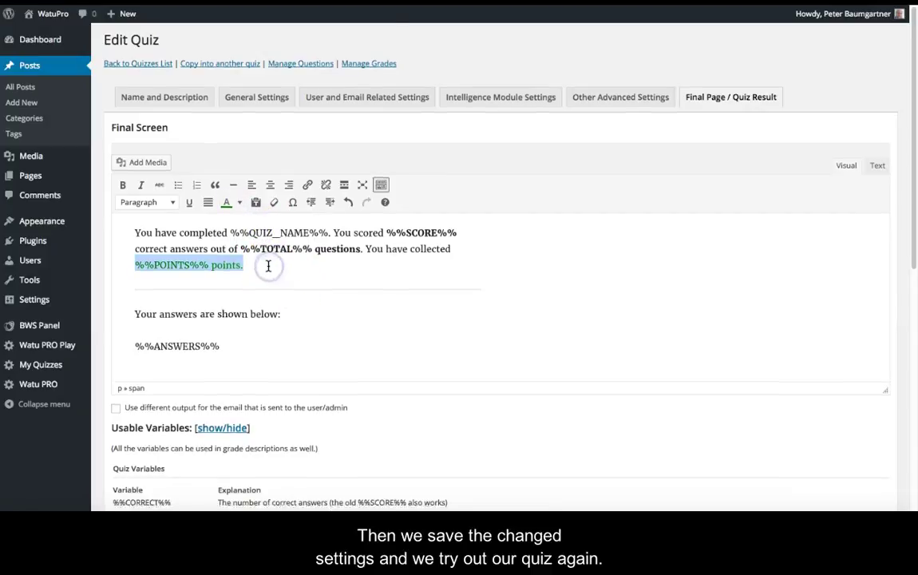
scroll(268, 268, down, 5)
scroll(270, 267, down, 1)
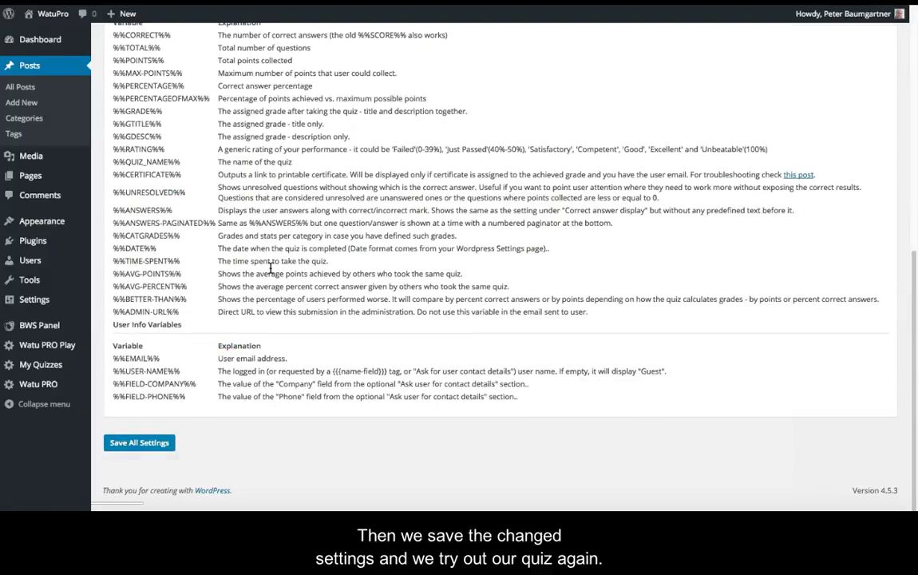
click(159, 445)
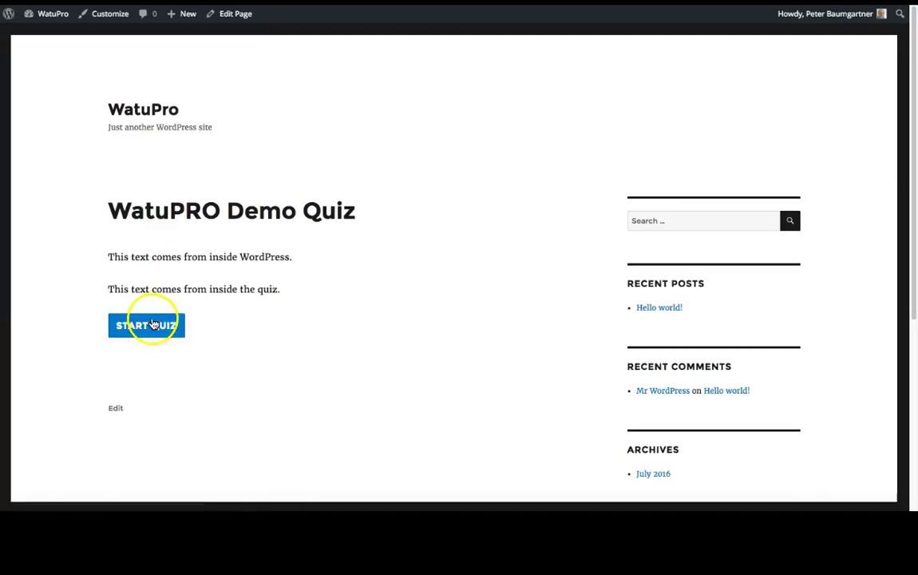
- Take the quiz again on its published page, answering True, and submit it
click(152, 324)
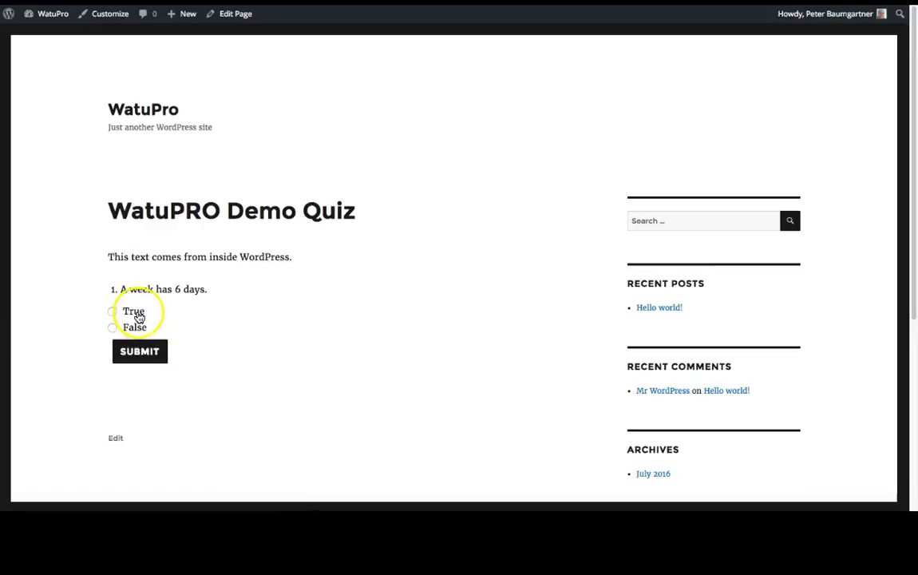
click(138, 313)
click(149, 352)
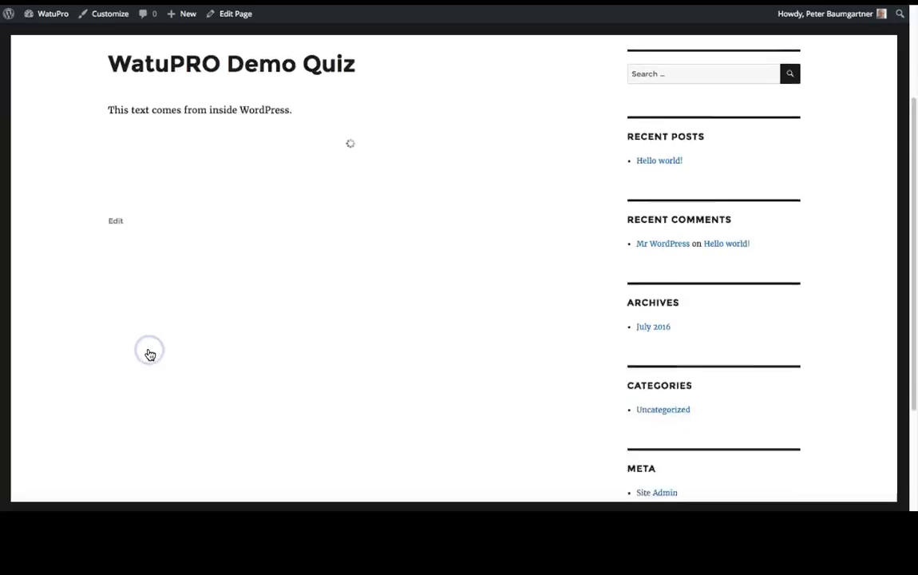